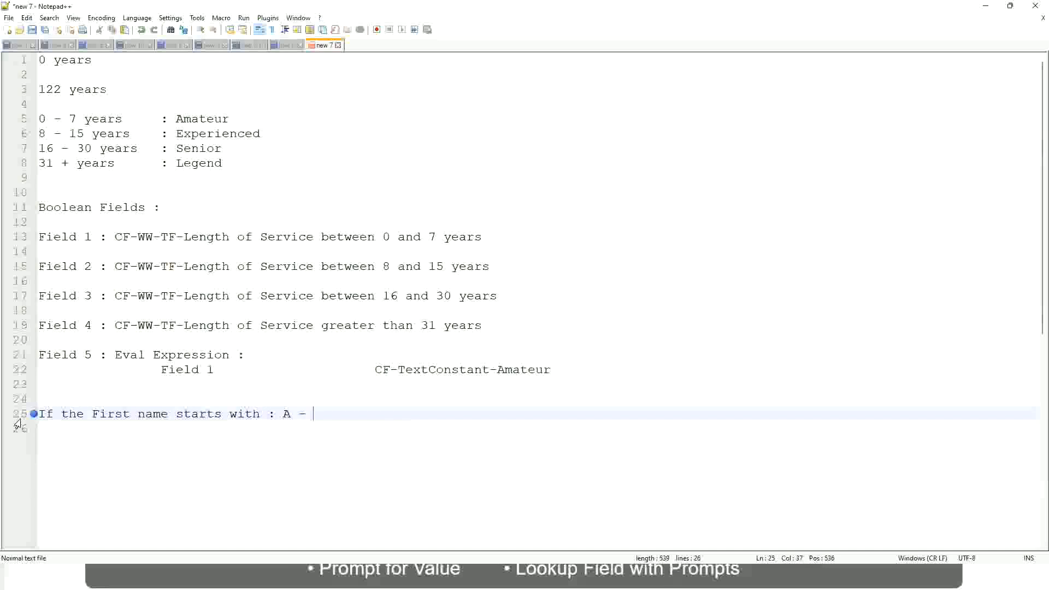
# Complete the first-name rule with the range A - G and the result A Listers.
pyautogui.write('G')
pyautogui.write(':')
pyautogui.press('Tab')
pyautogui.press('Tab')
pyautogui.press('Tab')
pyautogui.write('A lI')
pyautogui.press('BackSpace')
pyautogui.press('BackSpace')
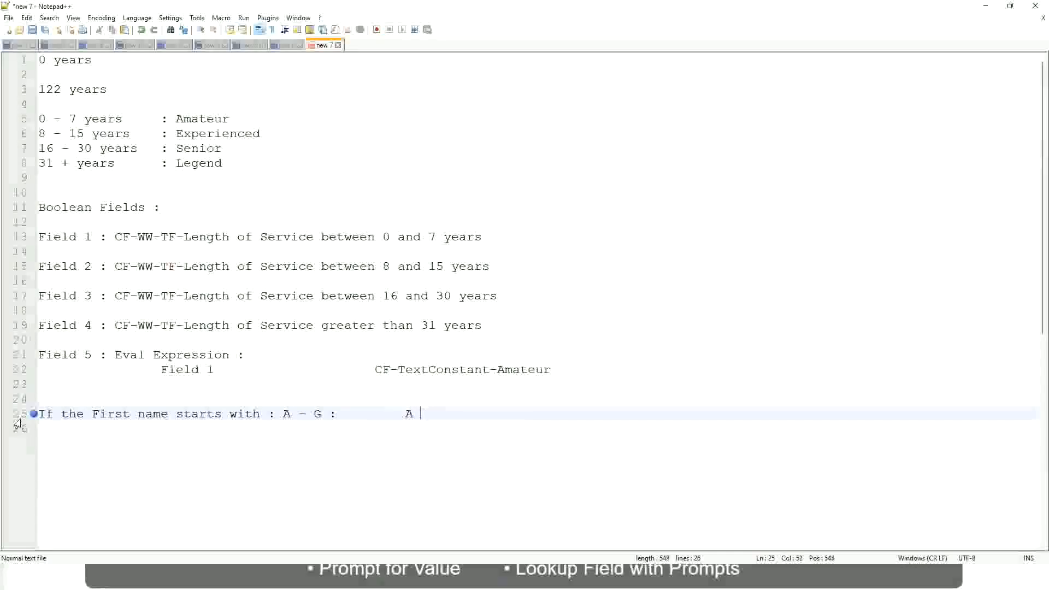
pyautogui.write('Listers')
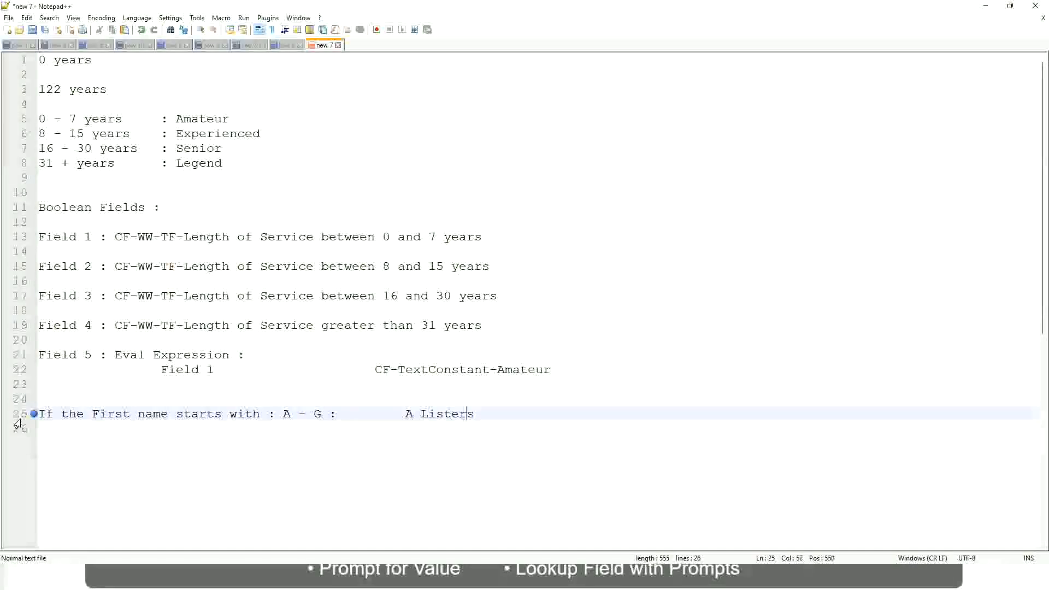
# Enclose the A Listers result in double quotation marks.
pyautogui.hotkey('ctrl', 'Left')
pyautogui.hotkey('ctrl', 'Left')
pyautogui.write('""')
pyautogui.press('Left')
pyautogui.press('Left')
pyautogui.press('Left')
pyautogui.press('Left')
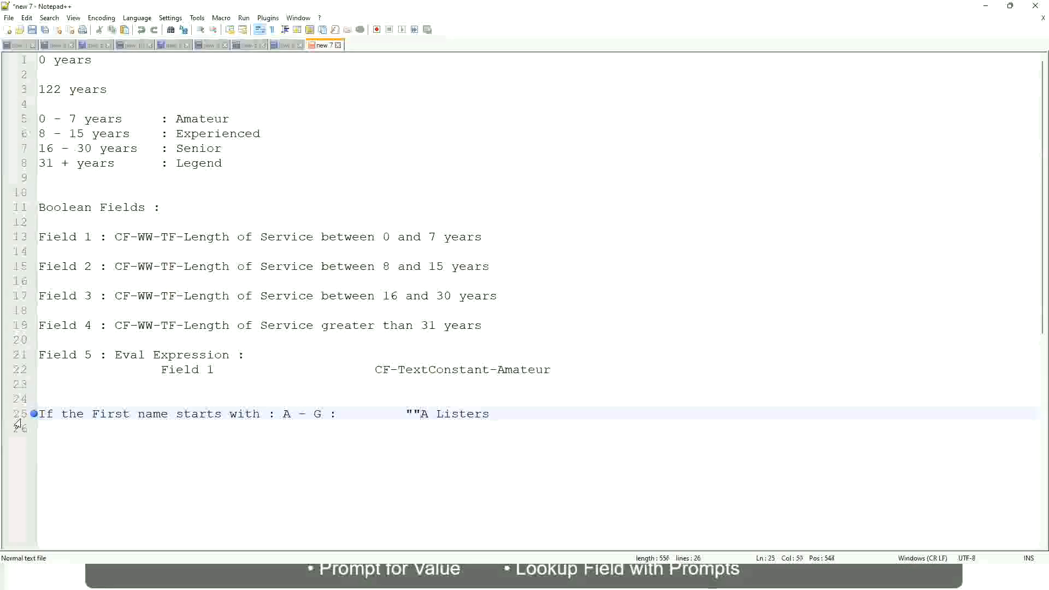
pyautogui.press('BackSpace')
pyautogui.press('Right')
pyautogui.press('End')
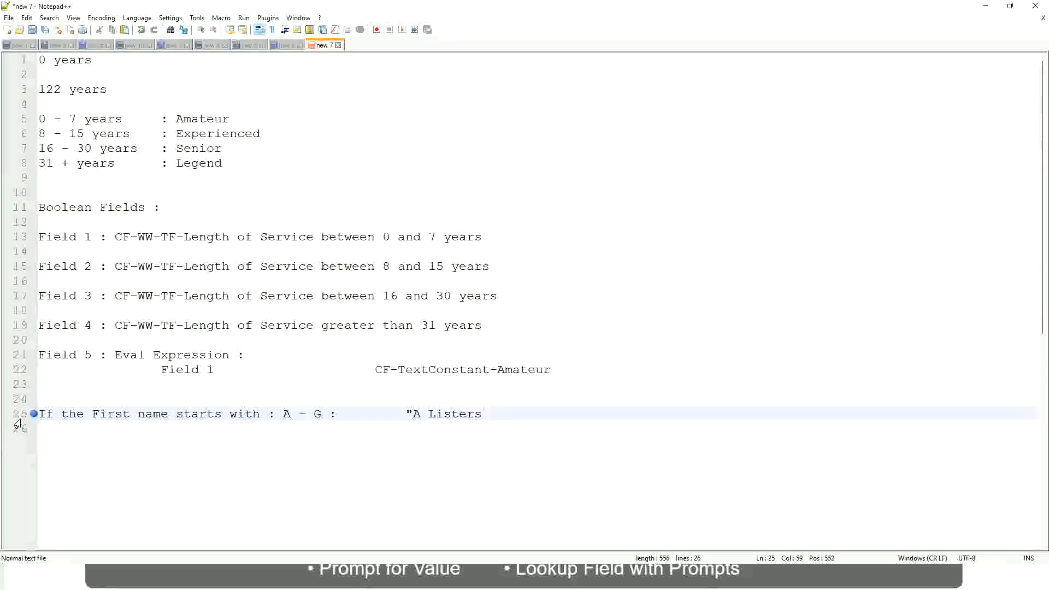
pyautogui.press('Return')
pyautogui.write('"')
pyautogui.press('BackSpace')
pyautogui.press('BackSpace')
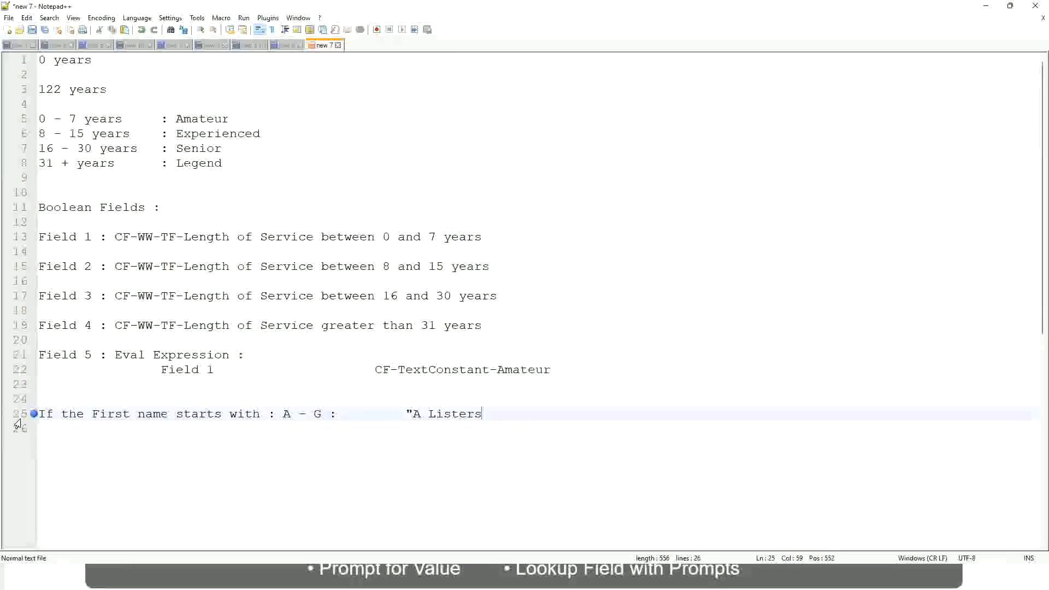
pyautogui.write('""')
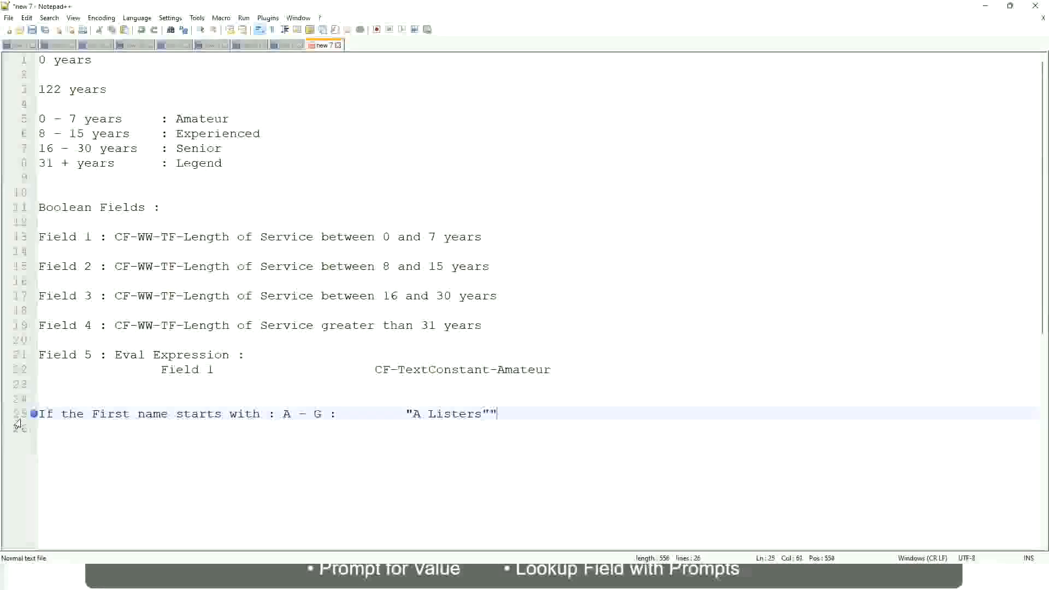
pyautogui.press('BackSpace')
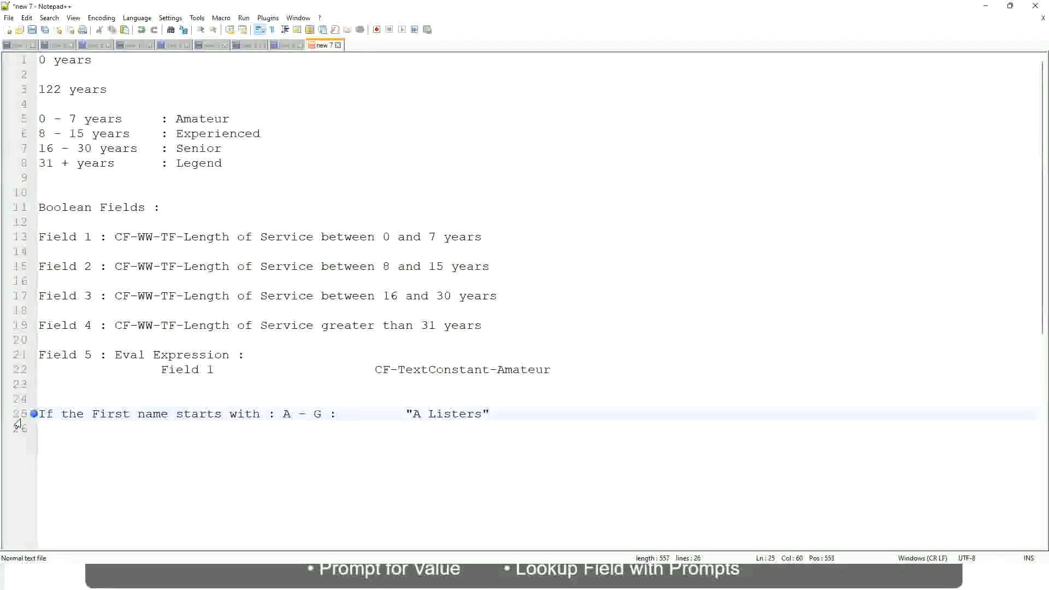
# Add a second first-name rule below, mapping H - P to "His Majesty" in aligned columns.
pyautogui.press('Return')
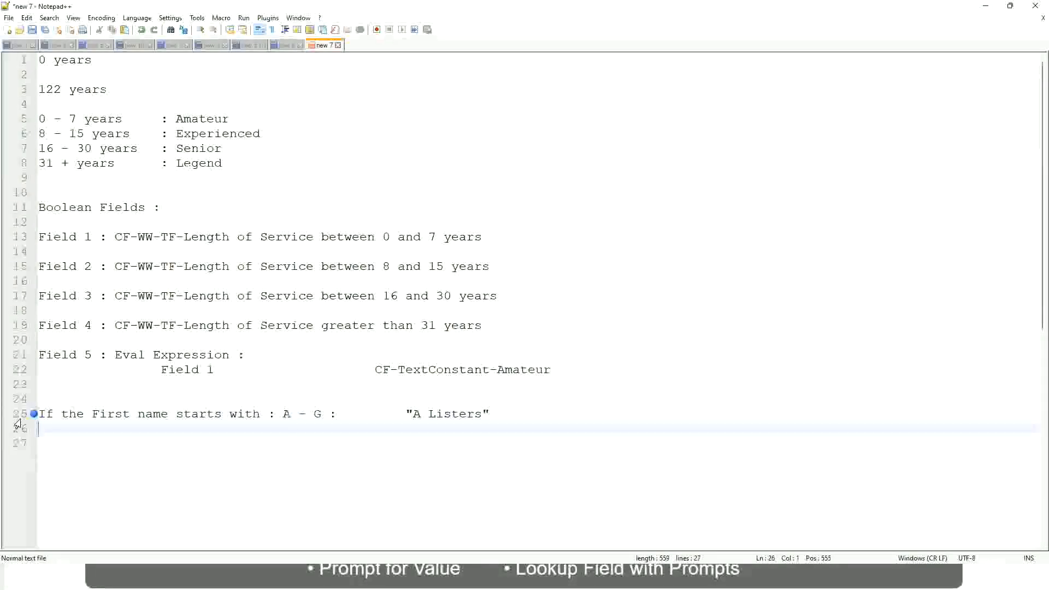
pyautogui.write('H -')
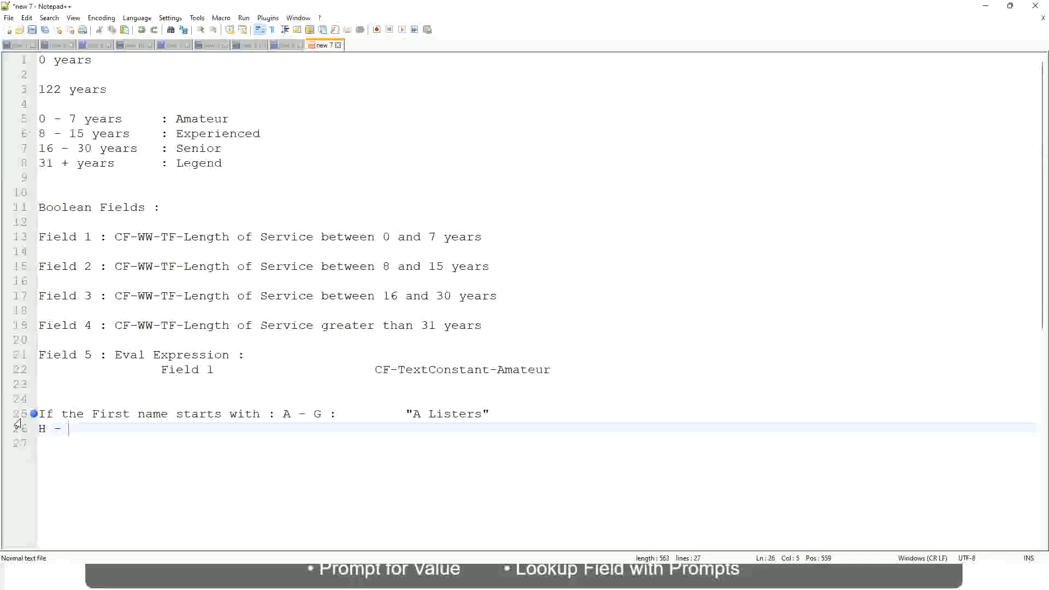
pyautogui.write('P')
pyautogui.press('Tab')
pyautogui.press('Tab')
pyautogui.press('Tab')
pyautogui.press('Tab')
pyautogui.press('Tab')
pyautogui.press('Tab')
pyautogui.press('Tab')
pyautogui.press('Tab')
pyautogui.press('Tab')
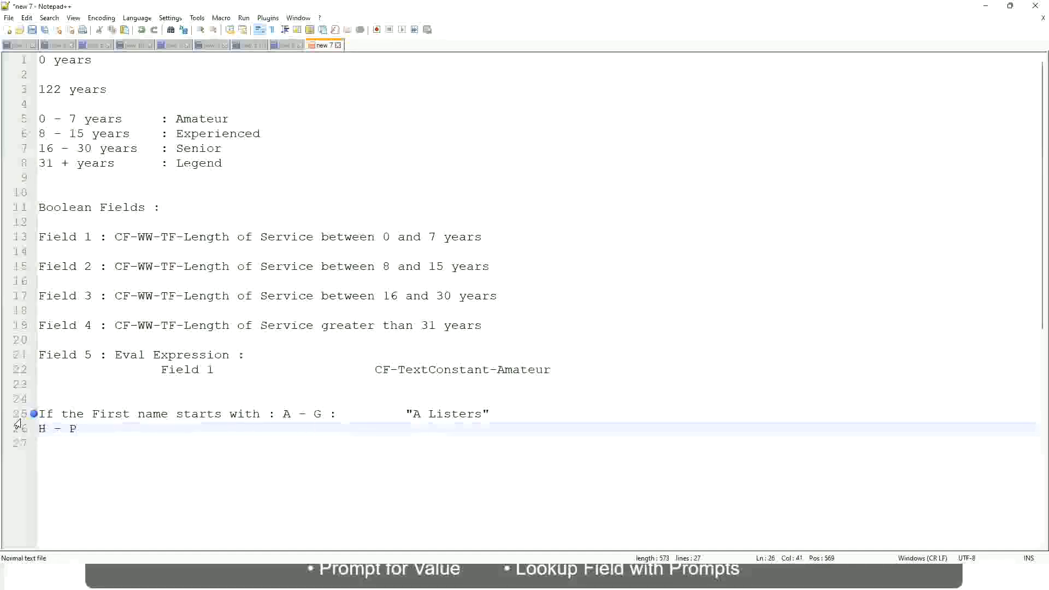
pyautogui.press('Tab')
pyautogui.write('"His Maje')
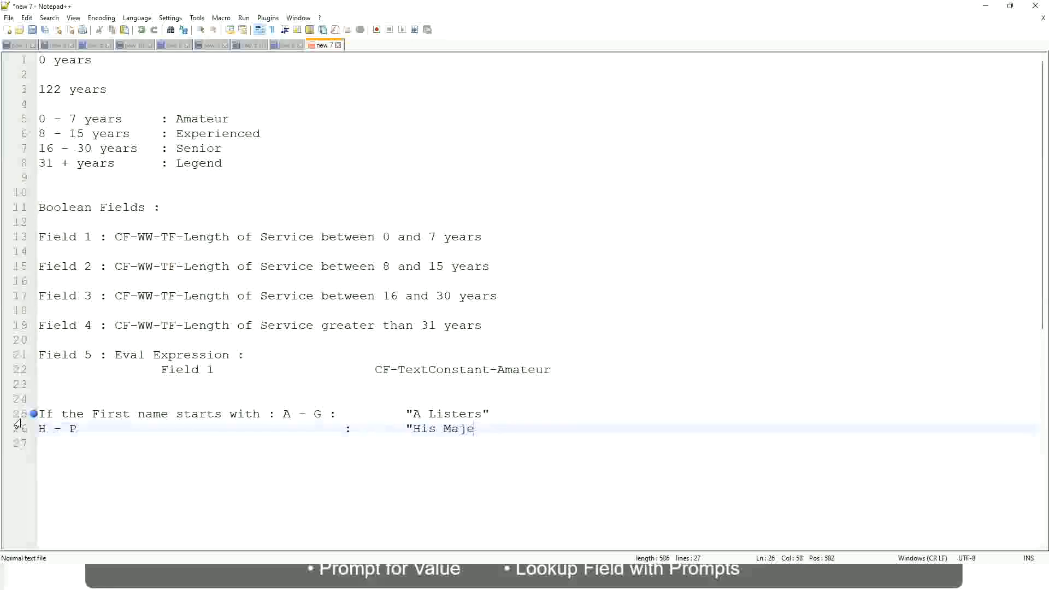
pyautogui.write('sty""')
pyautogui.press('BackSpace')
# Add a third first-name rule mapping L - Z to "Lords", aligned with the rules above.
pyautogui.press('Return')
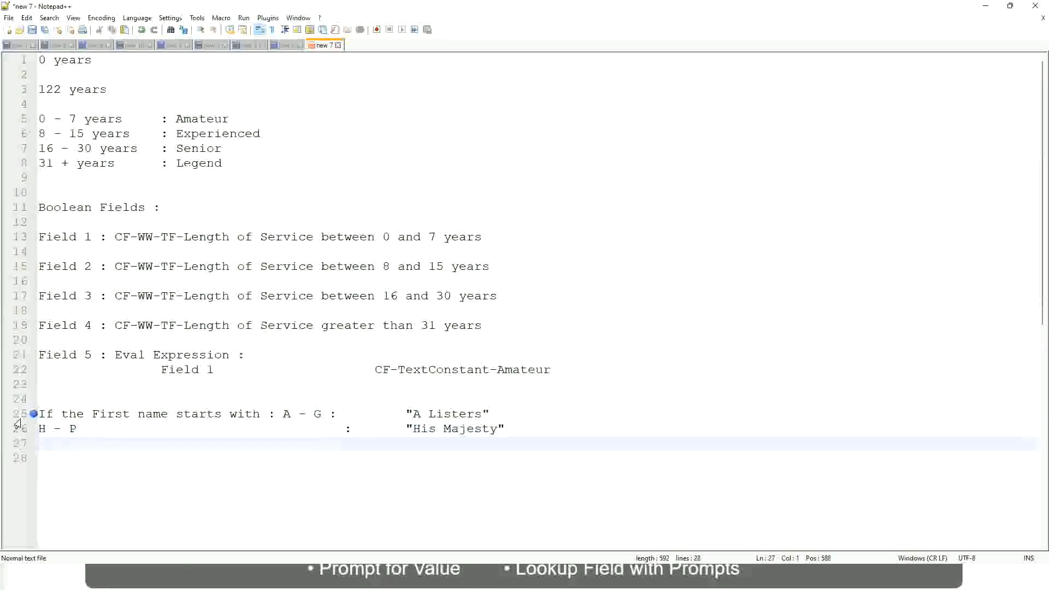
pyautogui.write('L - Z')
pyautogui.press('Tab')
pyautogui.press('Tab')
pyautogui.press('Tab')
pyautogui.press('Tab')
pyautogui.press('Tab')
pyautogui.press('Tab')
pyautogui.write(':')
pyautogui.press('Tab')
pyautogui.write('"Lords')
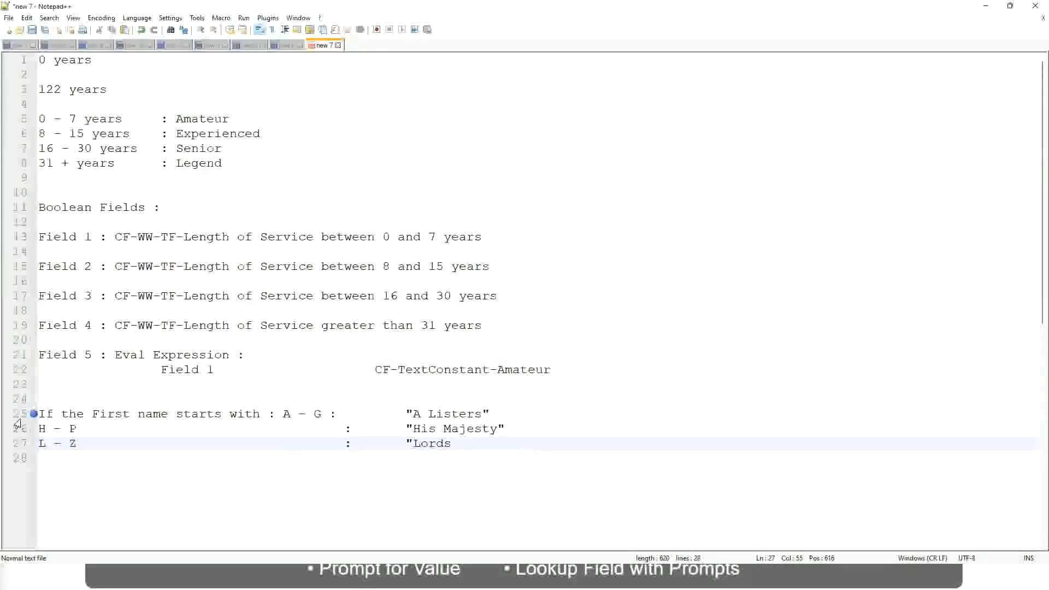
pyautogui.write('""')
pyautogui.press('BackSpace')
pyautogui.click(469, 444)
pyautogui.moveTo(464, 443); pyautogui.dragTo(501, 414)
pyautogui.click(451, 414)
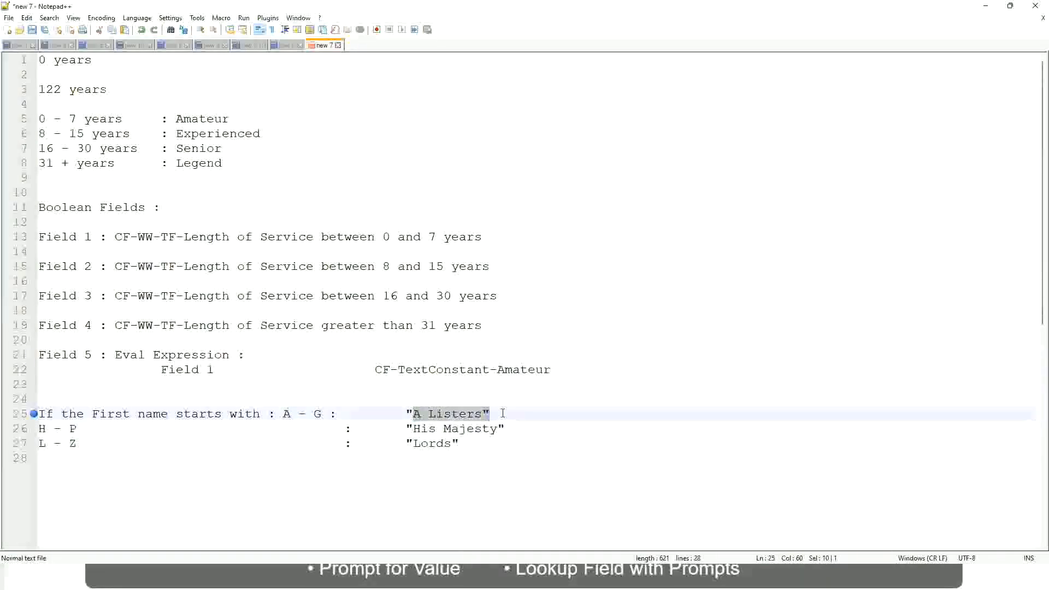
pyautogui.click(474, 429)
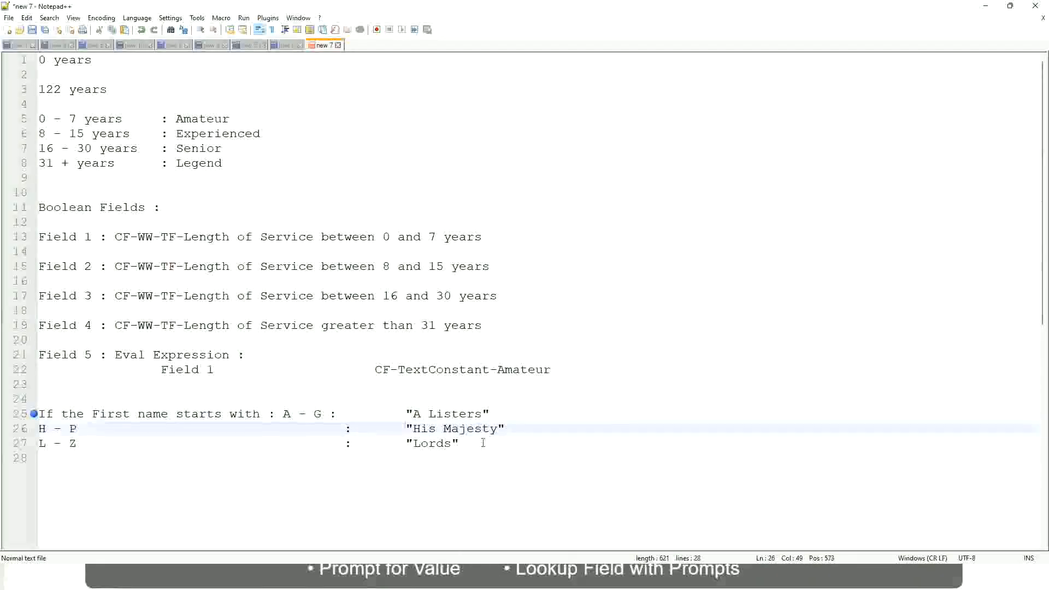
# Replace all three first-name rule lines with a new line starting with "If".
pyautogui.moveTo(480, 444); pyautogui.dragTo(36, 414)
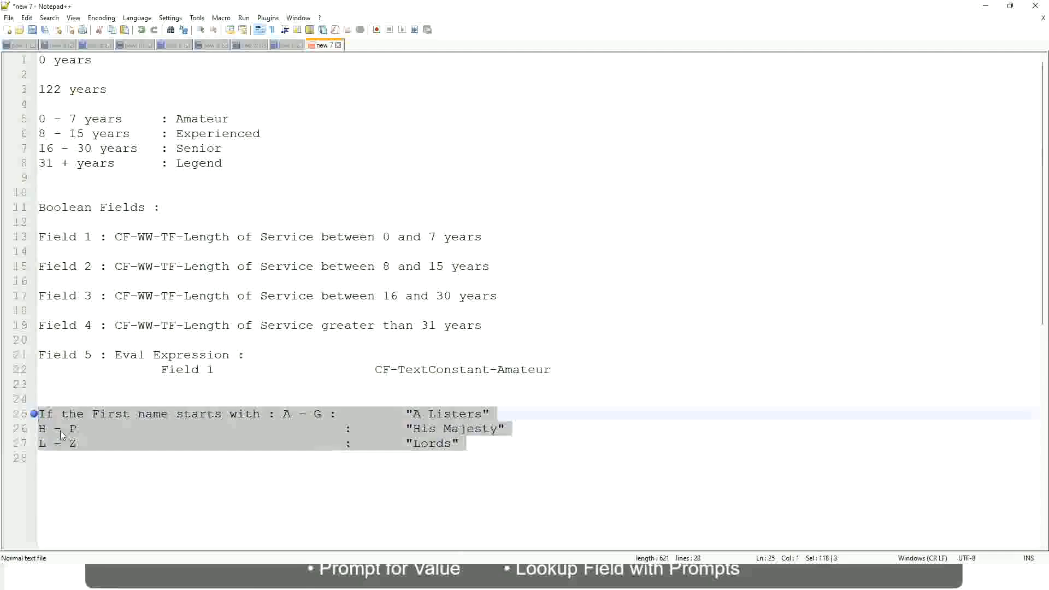
pyautogui.write('If ')
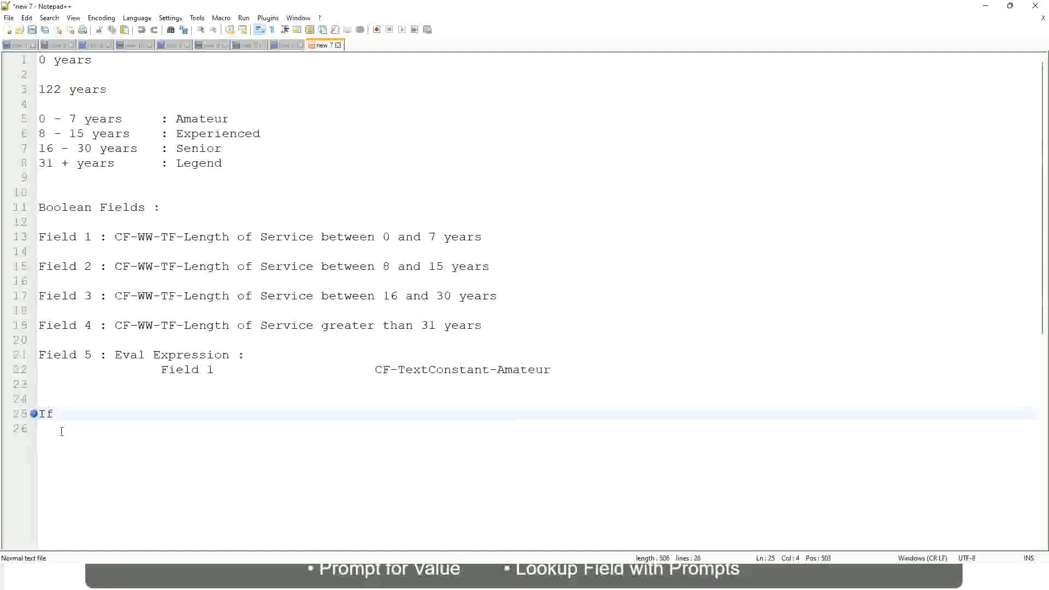
pyautogui.write('Prior Ex')
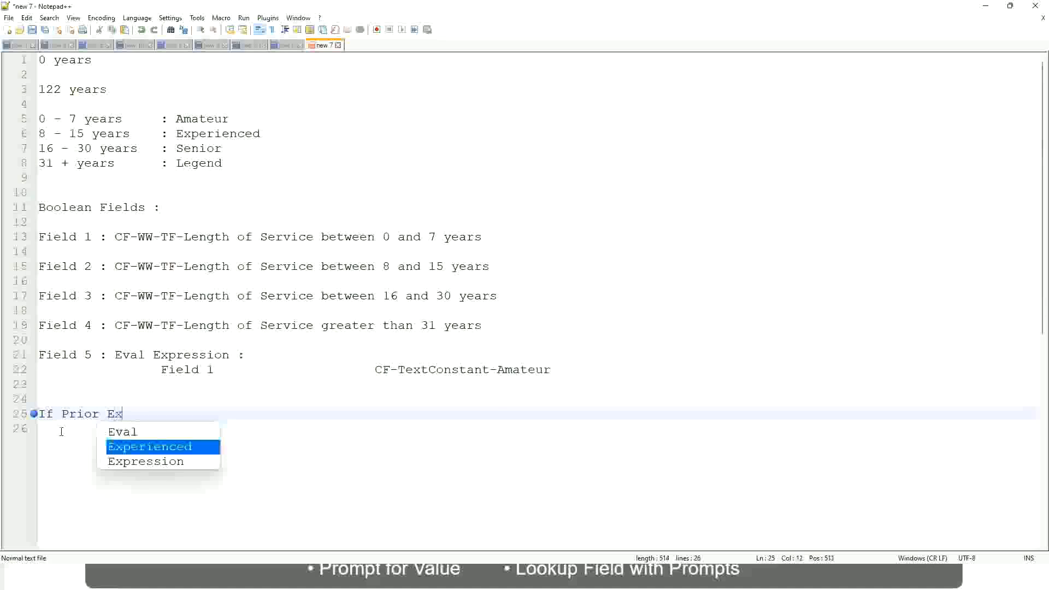
pyautogui.write('perience')
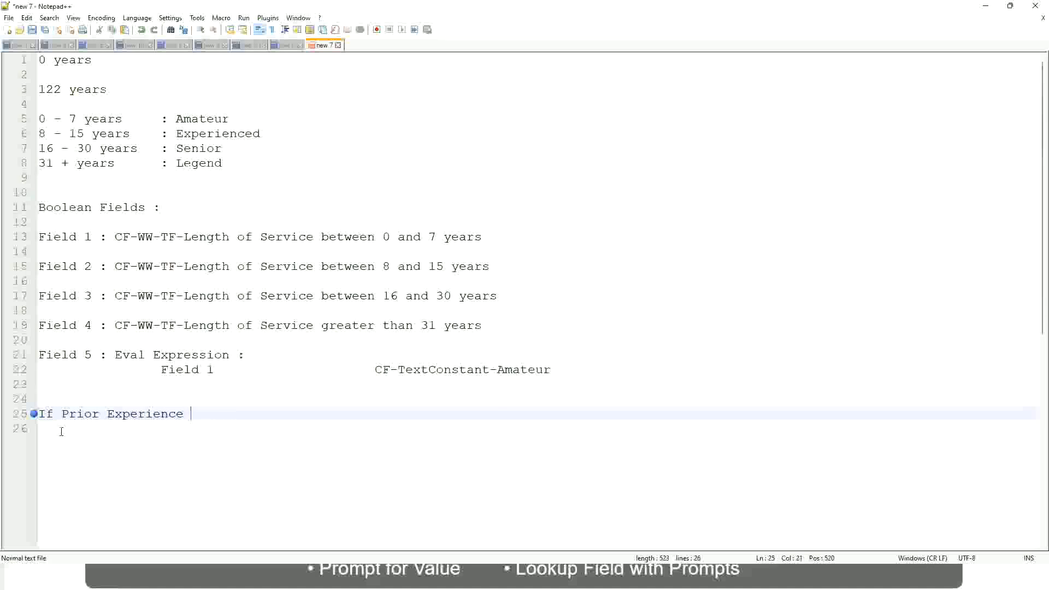
pyautogui.press('BackSpace')
pyautogui.press('BackSpace')
pyautogui.press('BackSpace')
pyautogui.press('BackSpace')
pyautogui.press('BackSpace')
pyautogui.press('BackSpace')
pyautogui.press('BackSpace')
pyautogui.press('BackSpace')
pyautogui.press('BackSpace')
pyautogui.press('BackSpace')
pyautogui.press('BackSpace')
pyautogui.press('BackSpace')
pyautogui.press('BackSpace')
pyautogui.press('BackSpace')
pyautogui.press('BackSpace')
pyautogui.press('BackSpace')
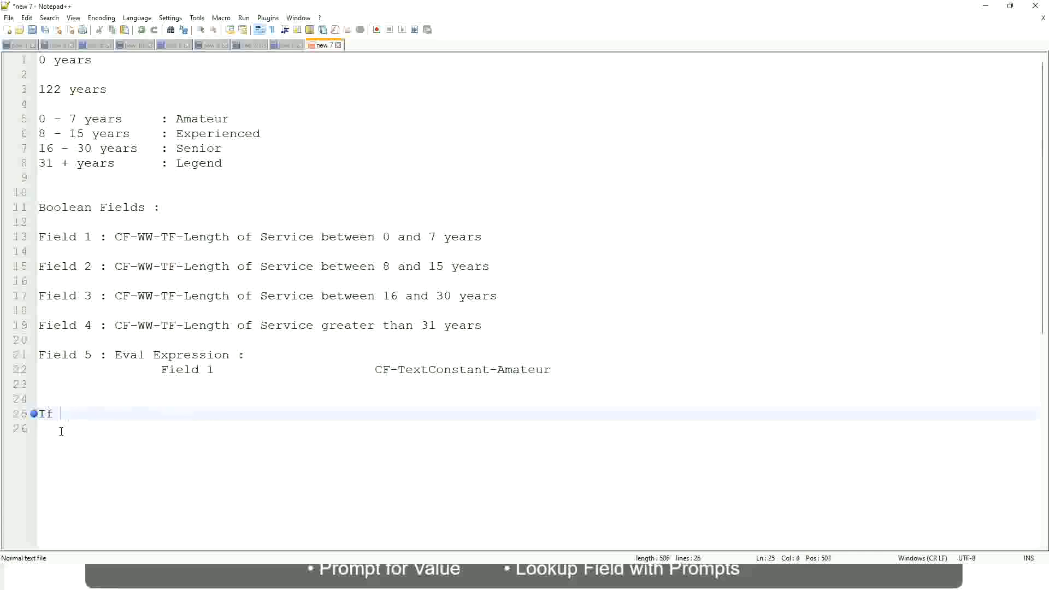
pyautogui.write('Job Prof')
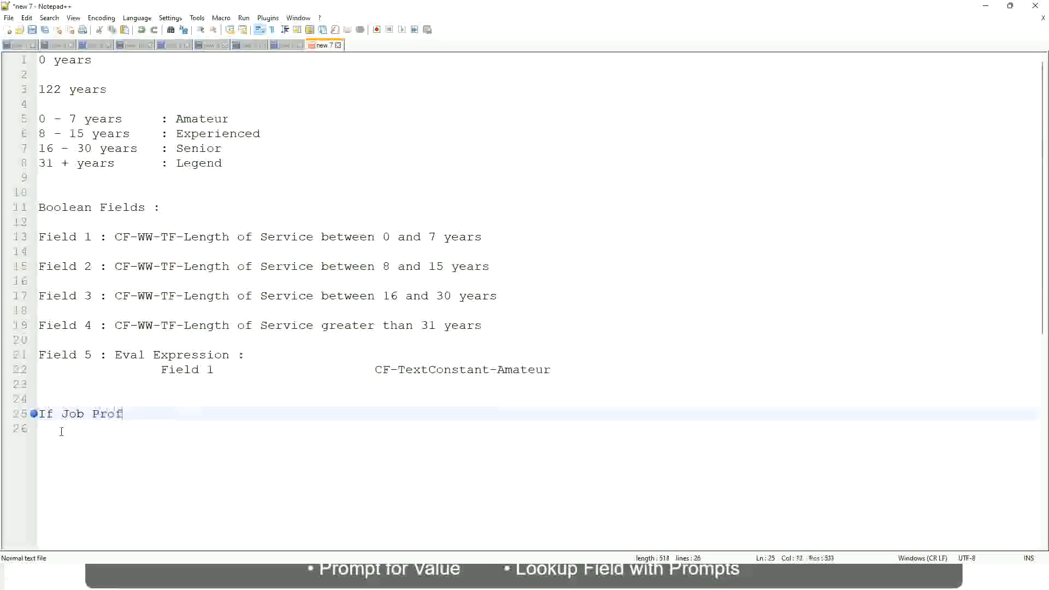
pyautogui.write('ile is : Manager')
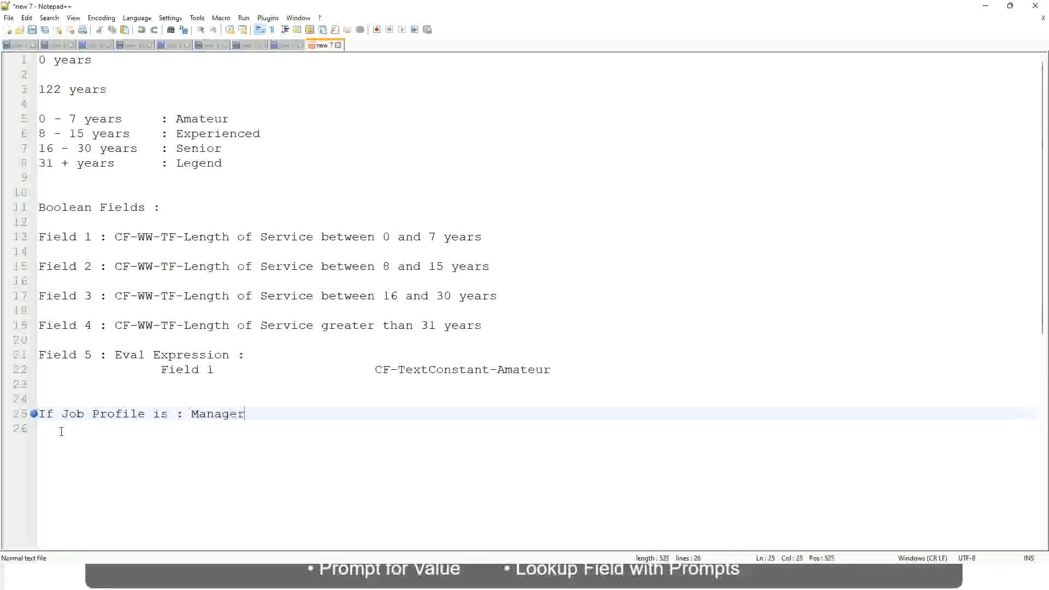
pyautogui.press('BackSpace')
pyautogui.press('BackSpace')
pyautogui.press('BackSpace')
pyautogui.press('BackSpace')
pyautogui.press('BackSpace')
pyautogui.press('BackSpace')
pyautogui.press('BackSpace')
pyautogui.press('BackSpace')
pyautogui.press('BackSpace')
pyautogui.press('BackSpace')
pyautogui.press('BackSpace')
pyautogui.press('BackSpace')
pyautogui.press('BackSpace')
pyautogui.press('BackSpace')
pyautogui.press('BackSpace')
pyautogui.press('BackSpace')
pyautogui.press('BackSpace')
pyautogui.press('BackSpace')
pyautogui.press('BackSpace')
pyautogui.press('BackSpace')
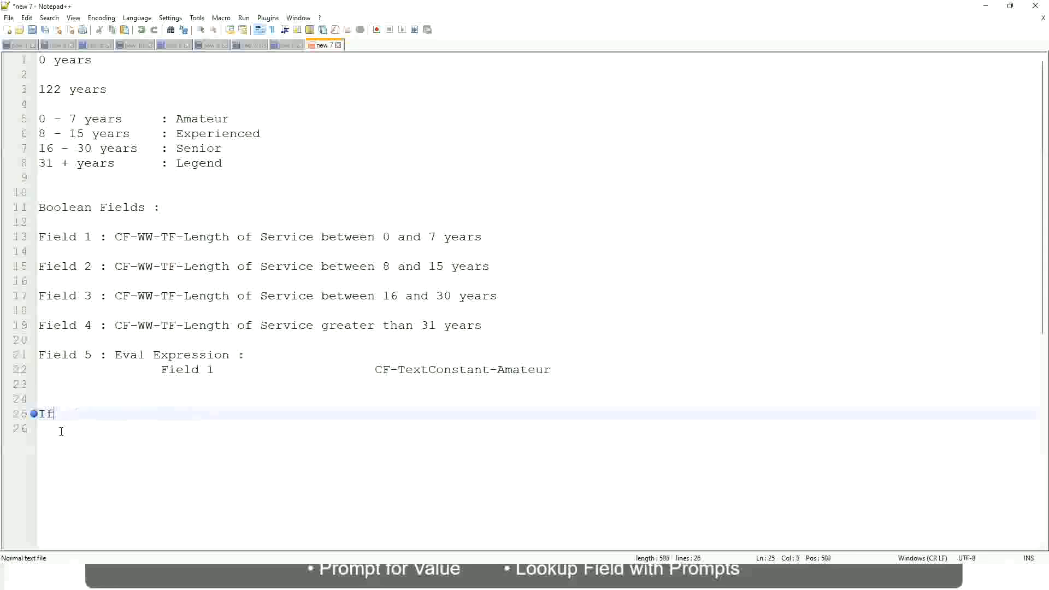
# Complete the condition on line 25 to read "If Management Level is Manager or Above".
pyautogui.write('Management ')
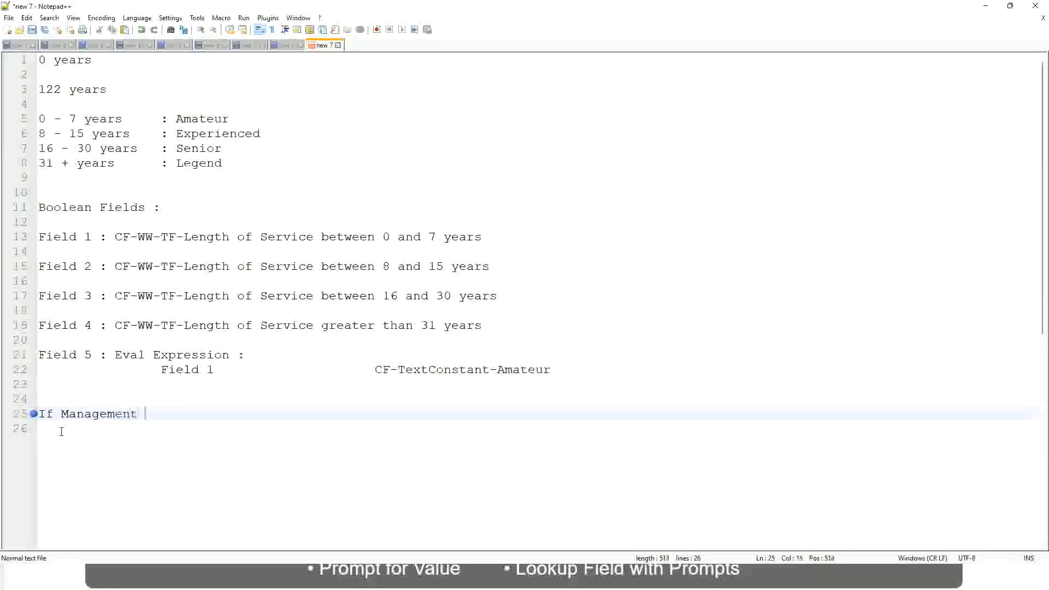
pyautogui.write('Level is Manager or A')
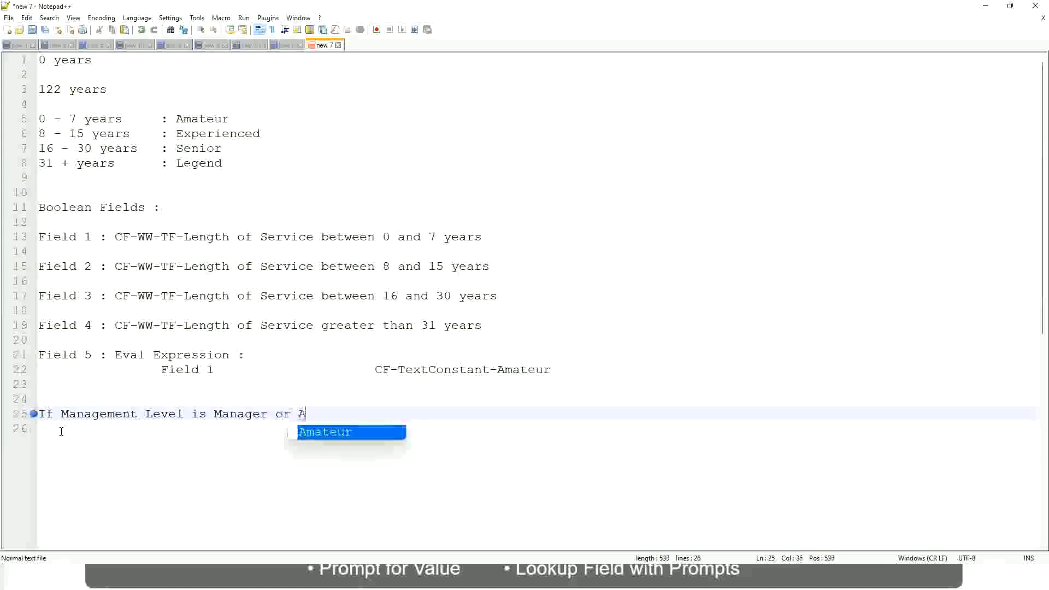
pyautogui.write('bove')
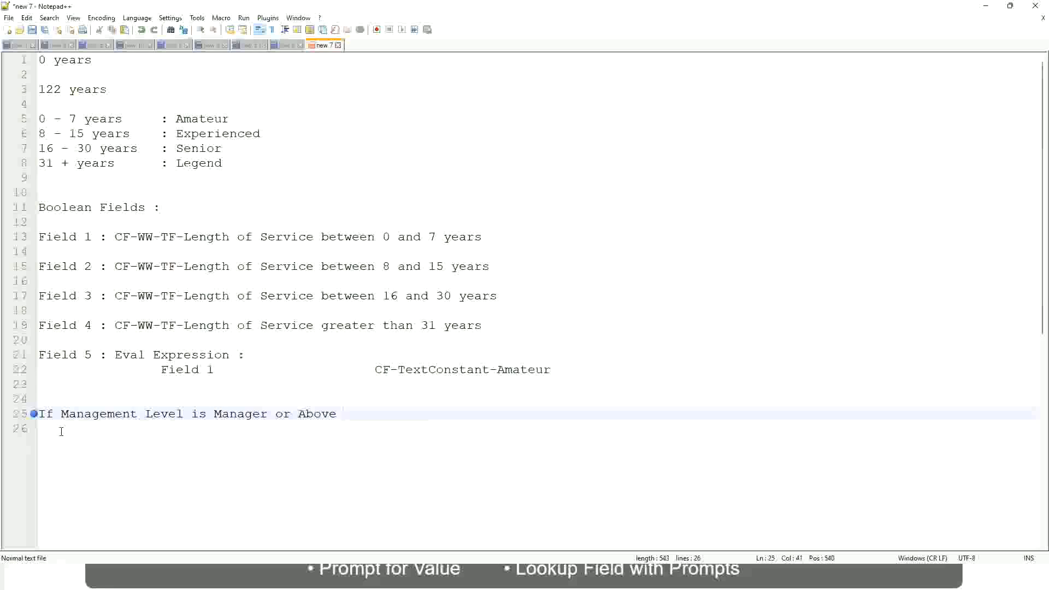
# Add the outcome "Proposed Allowance Plan : Car Allowance" in a spaced column after the management-level condition.
pyautogui.press('Tab')
pyautogui.press('Tab')
pyautogui.press('Tab')
pyautogui.press('Tab')
pyautogui.write('Proposed')
pyautogui.write('Allowance ')
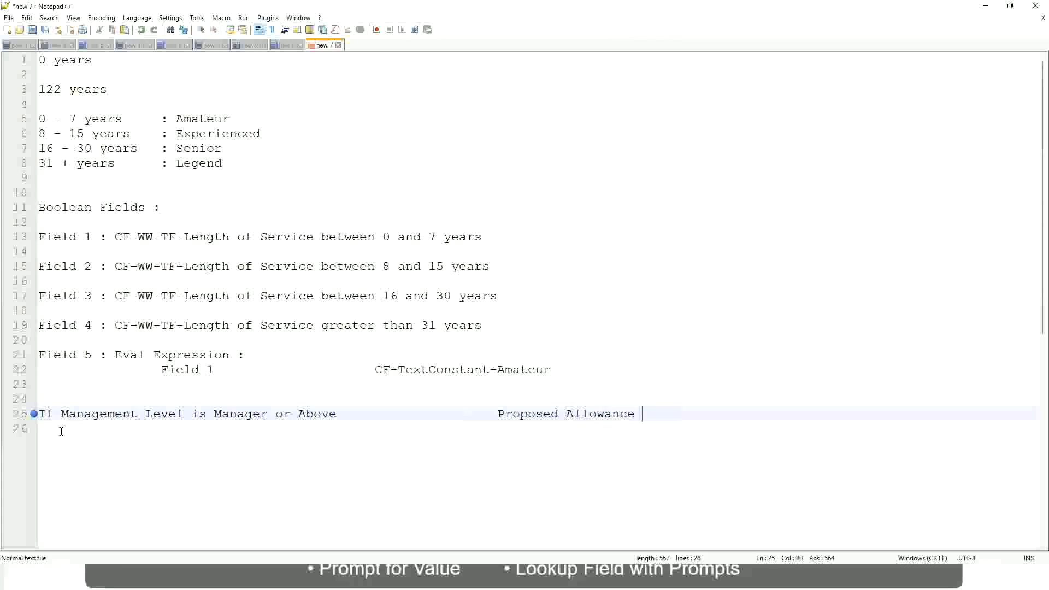
pyautogui.write('Plan')
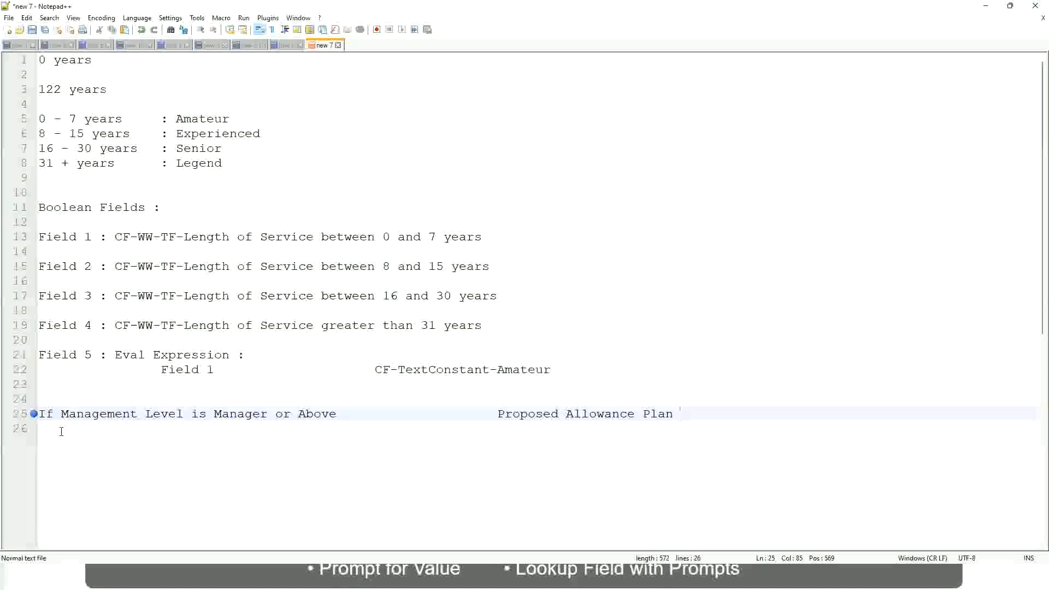
pyautogui.write(': Car Allowanc')
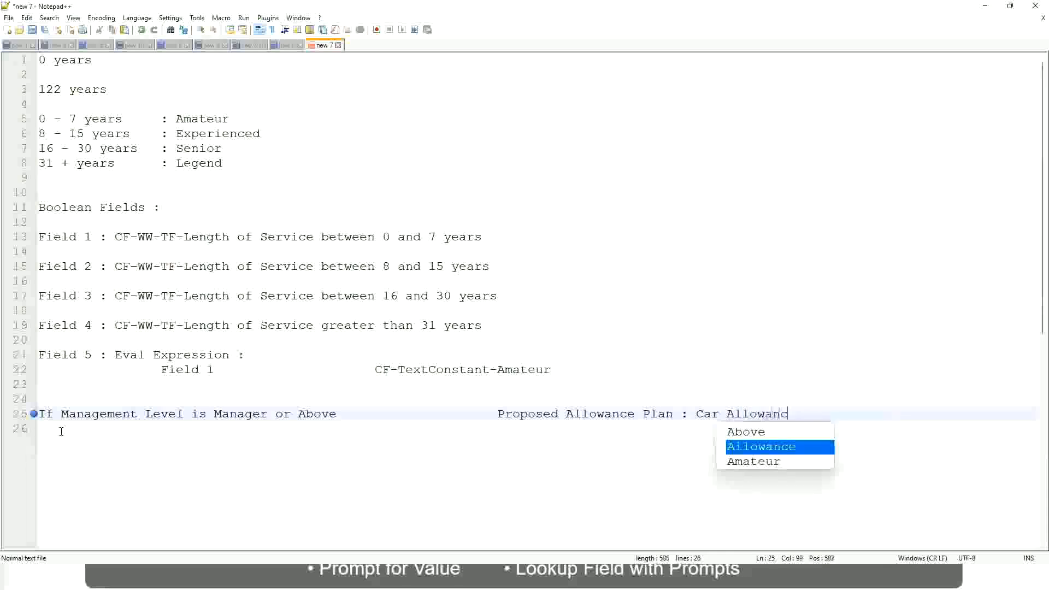
pyautogui.write('e')
# Start a second rule on the line below with "If Management Level is".
pyautogui.press('Return')
pyautogui.write('I')
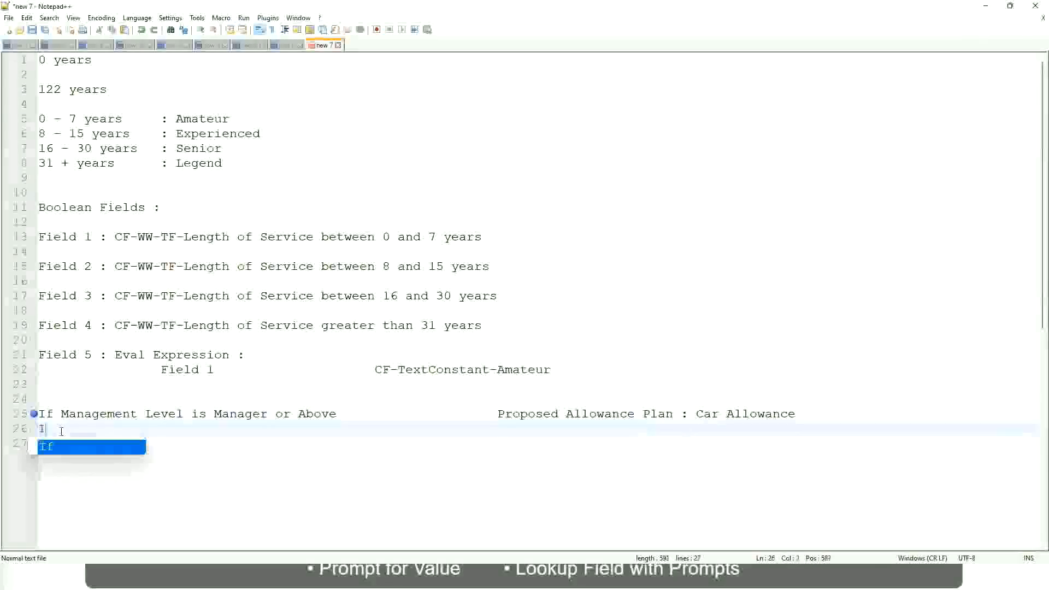
pyautogui.write('f Management Level is')
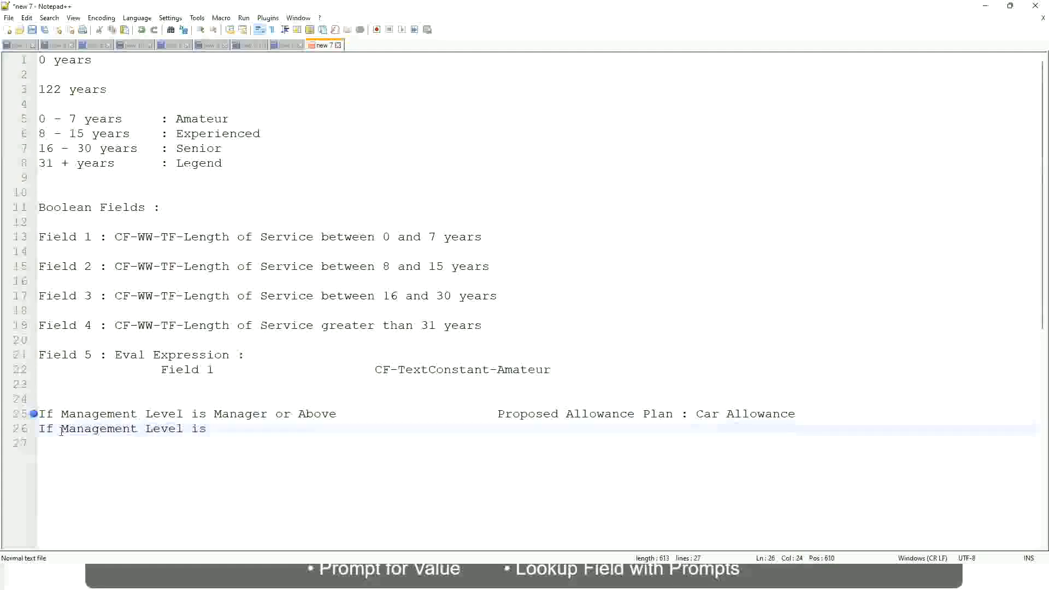
# Remove "or Above" from the first rule so its condition covers only Manager.
pyautogui.press('Up')
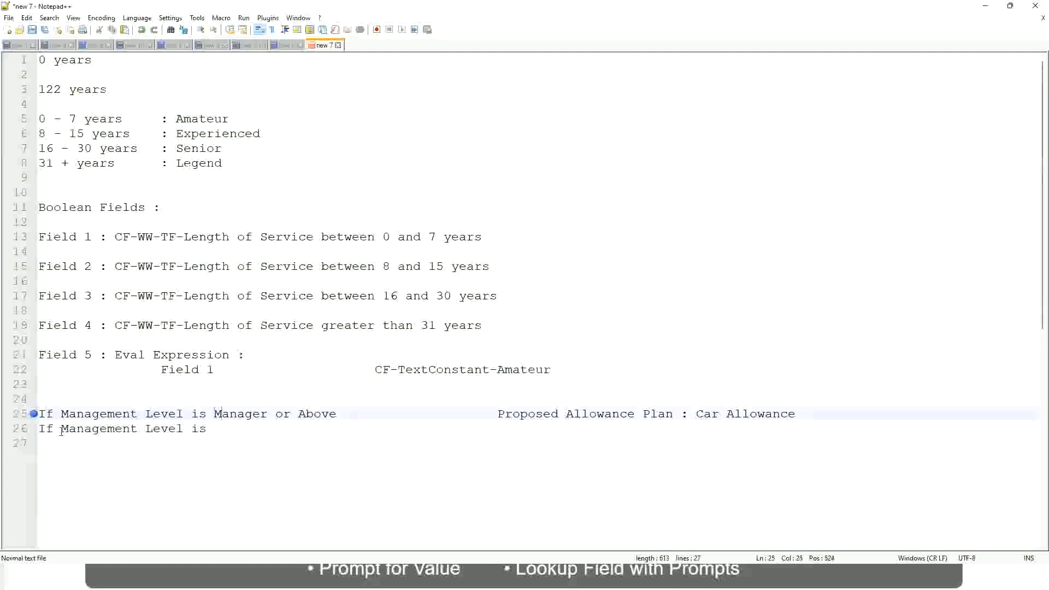
pyautogui.press('Right')
pyautogui.press('Right')
pyautogui.press('Right')
pyautogui.press('Right')
pyautogui.press('Right')
pyautogui.press('Right')
pyautogui.press('Right')
pyautogui.hotkey('shift', 'Right')
pyautogui.hotkey('shift', 'Right')
pyautogui.hotkey('shift', 'Right')
pyautogui.hotkey('shift', 'Right')
pyautogui.hotkey('shift', 'Right')
pyautogui.hotkey('shift', 'Right')
pyautogui.hotkey('shift', 'Right')
pyautogui.hotkey('shift', 'Right')
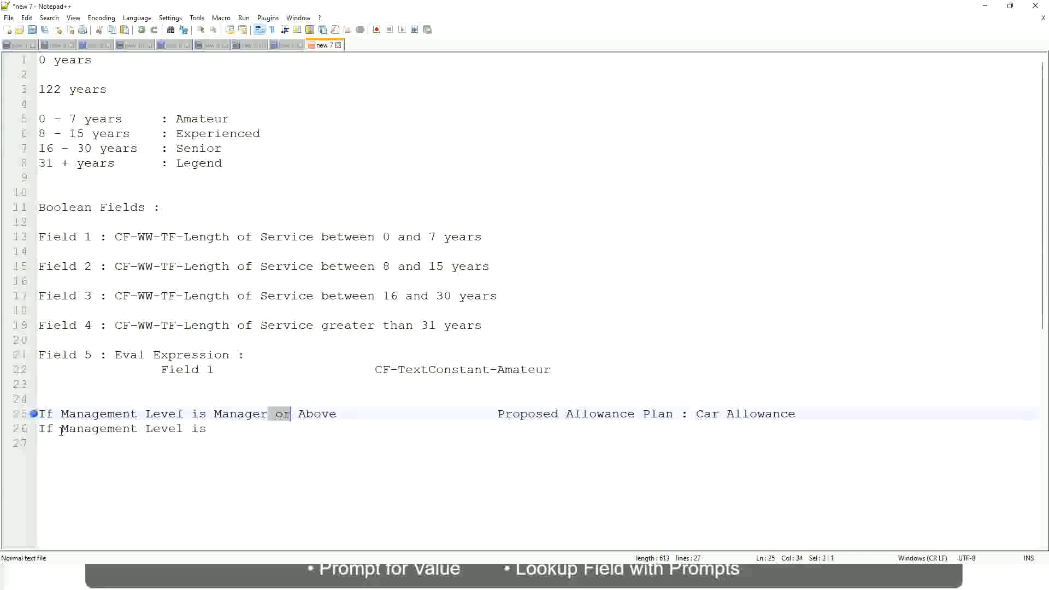
pyautogui.hotkey('shift', 'Right')
pyautogui.press('Delete')
# Complete the second rule as "If Management Level is Director" with "Executive Allowance" in the outcome column, and start a new line.
pyautogui.press('Down')
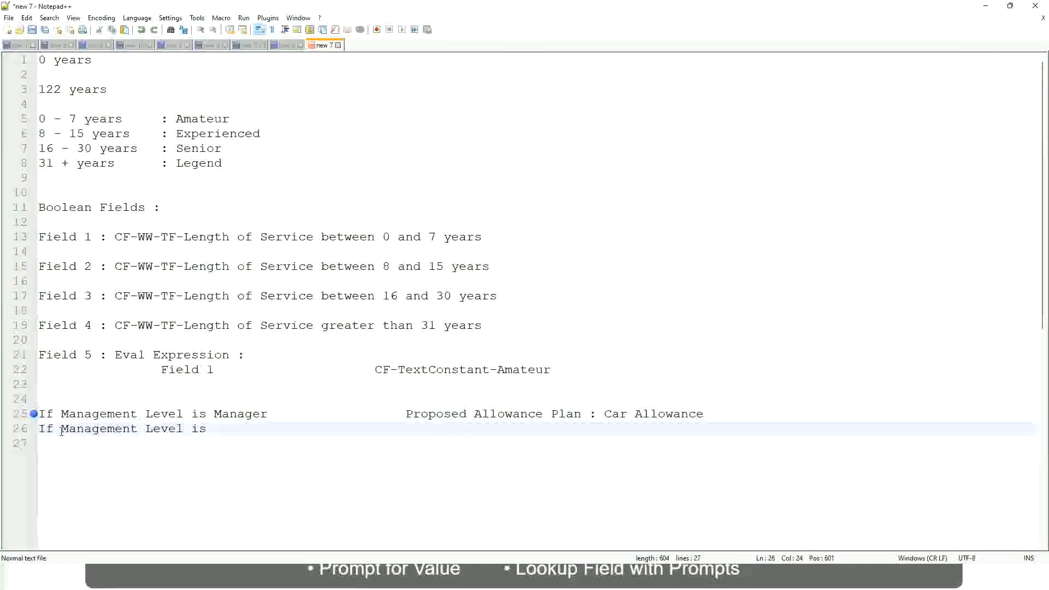
pyautogui.write('D')
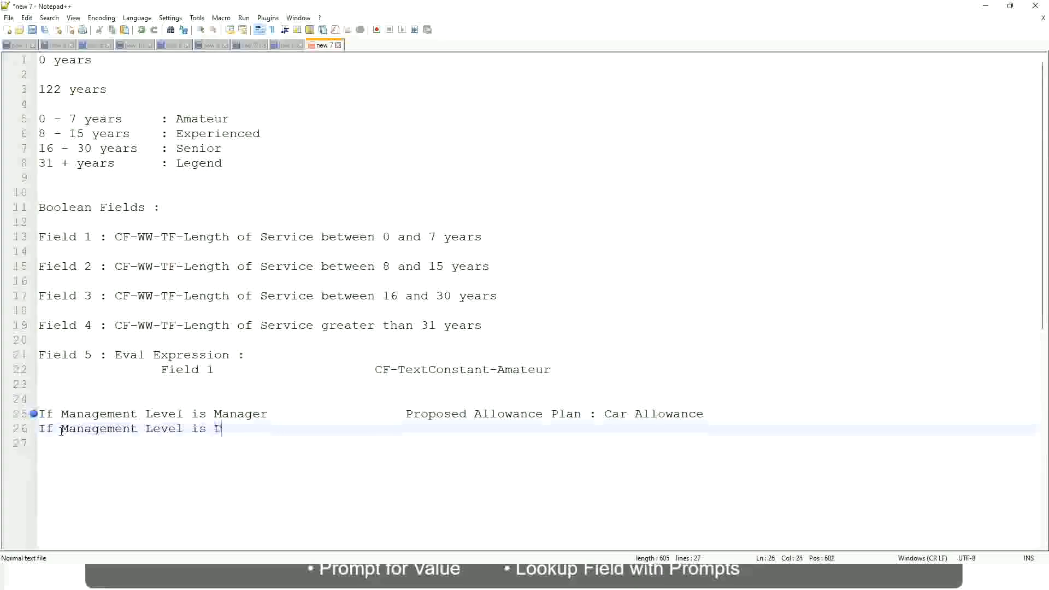
pyautogui.write('irector')
pyautogui.press('Tab')
pyautogui.press('Tab')
pyautogui.press('Tab')
pyautogui.press('Tab')
pyautogui.press('Tab')
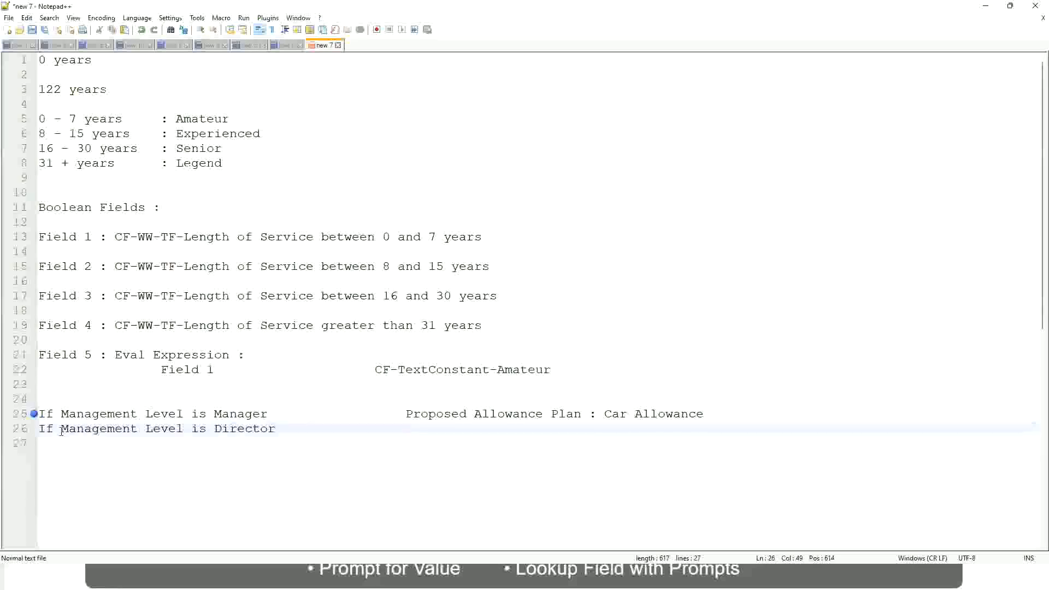
pyautogui.write('Executive Allo')
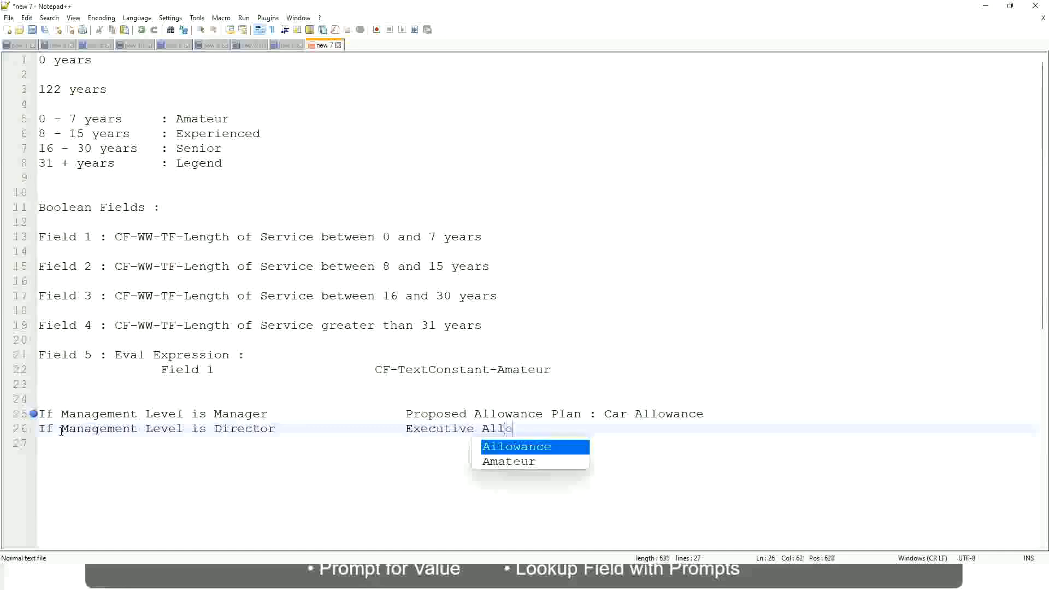
pyautogui.press('Return')
pyautogui.press('Return')
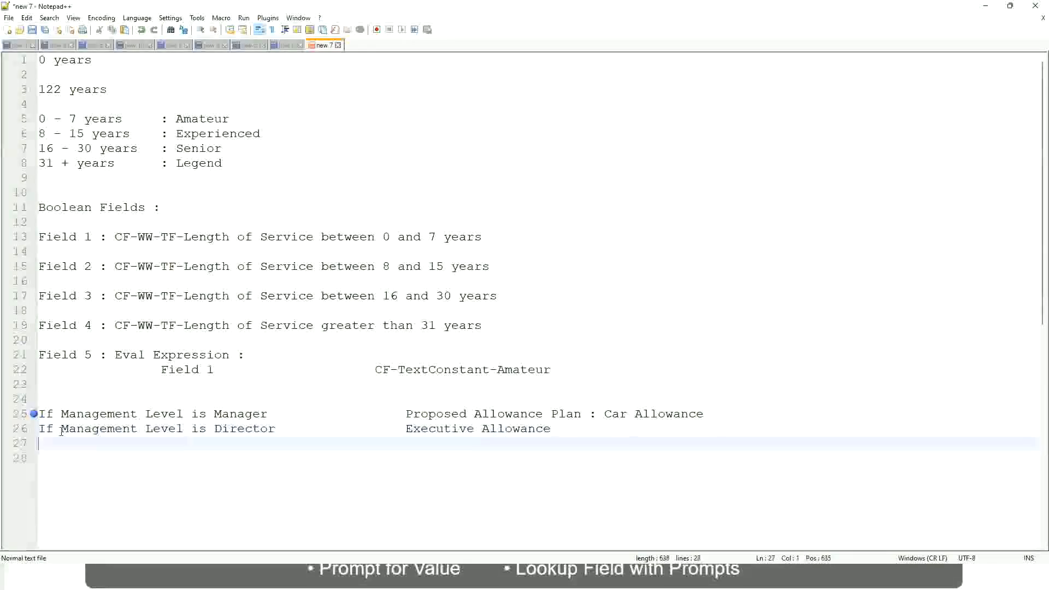
# Begin a third rule on line 27 with "If Management Level".
pyautogui.write('If')
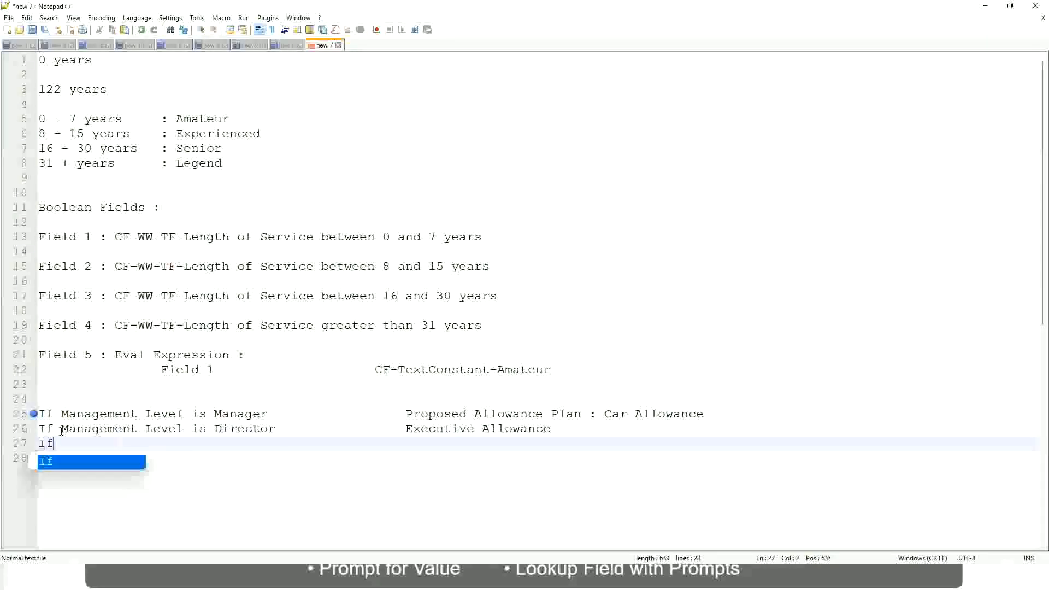
pyautogui.write(' Management is')
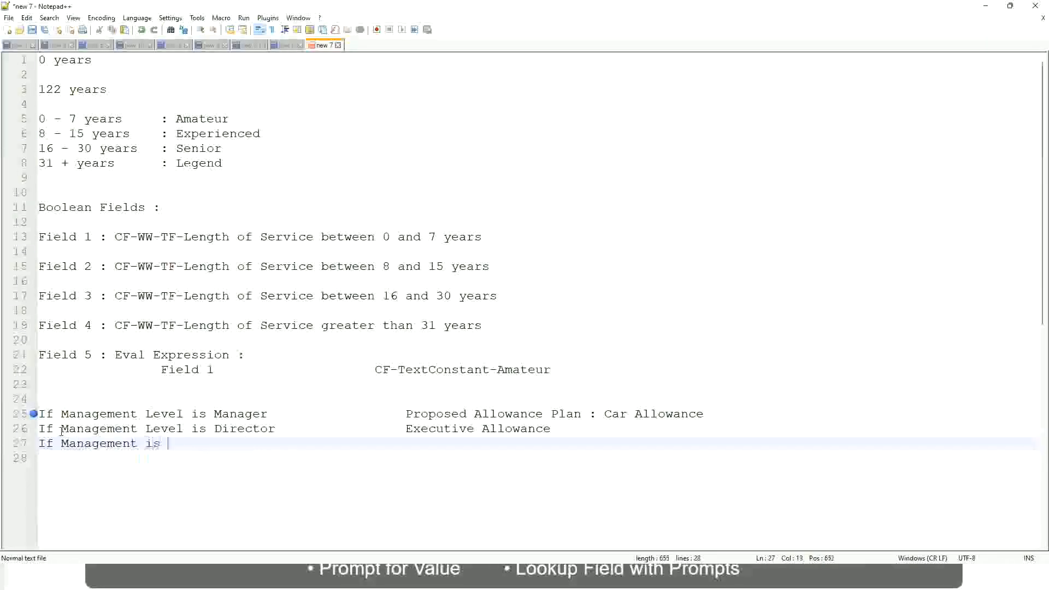
pyautogui.press('BackSpace')
pyautogui.press('BackSpace')
pyautogui.press('BackSpace')
pyautogui.write('le')
pyautogui.press('BackSpace')
pyautogui.press('BackSpace')
pyautogui.write('le')
pyautogui.press('Down')
pyautogui.press('Down')
pyautogui.press('Return')
# Complete the third rule's condition with "is CEO" and add the outcome "CEO Allowance" in the aligned column.
pyautogui.write('is CEO')
pyautogui.press('Tab')
pyautogui.write('CEO Allowance')
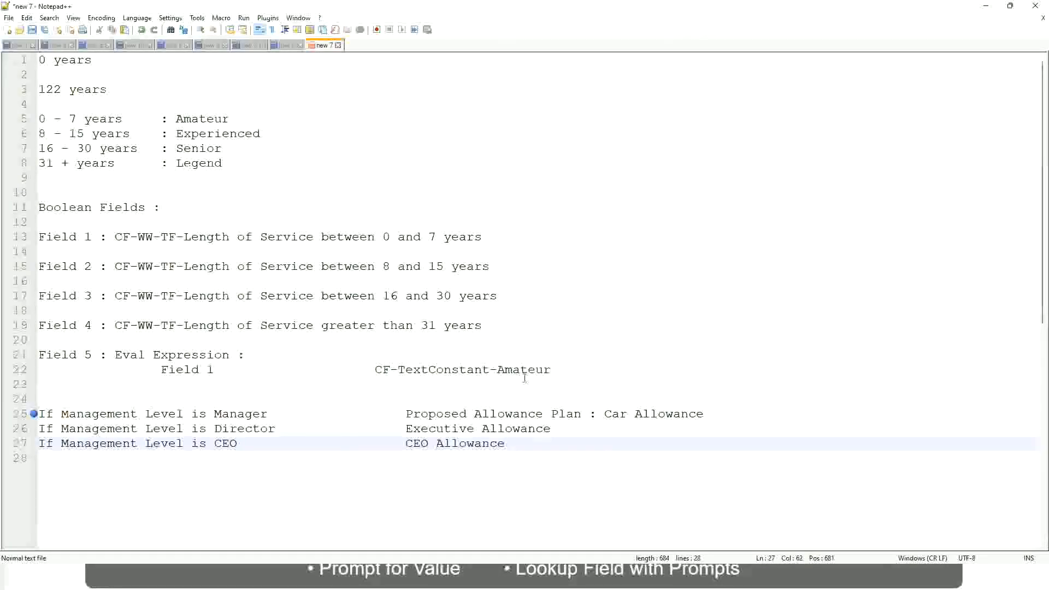
pyautogui.click(604, 414)
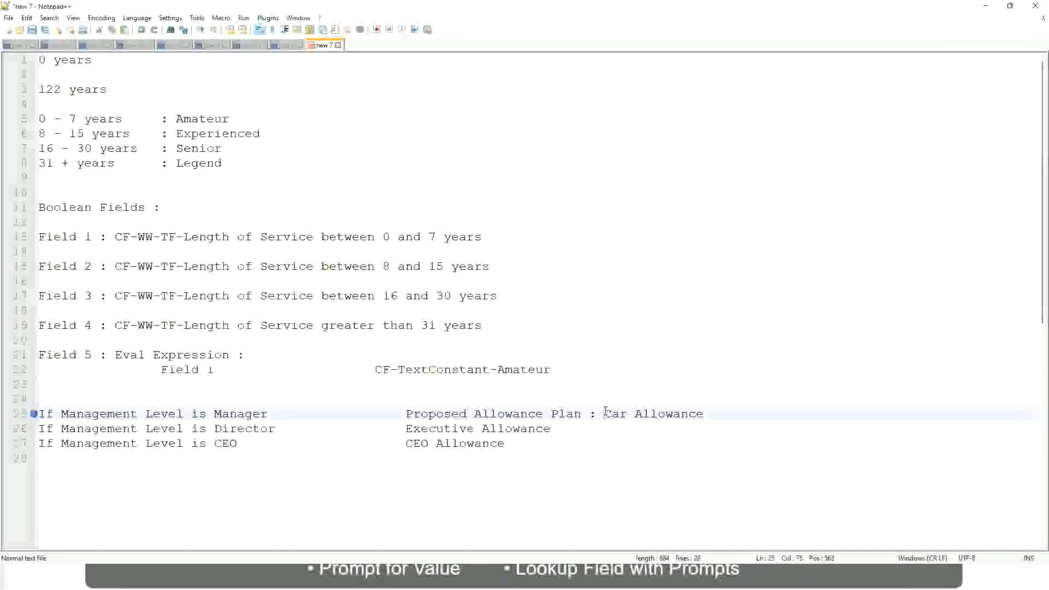
pyautogui.moveTo(604, 414); pyautogui.dragTo(705, 414)
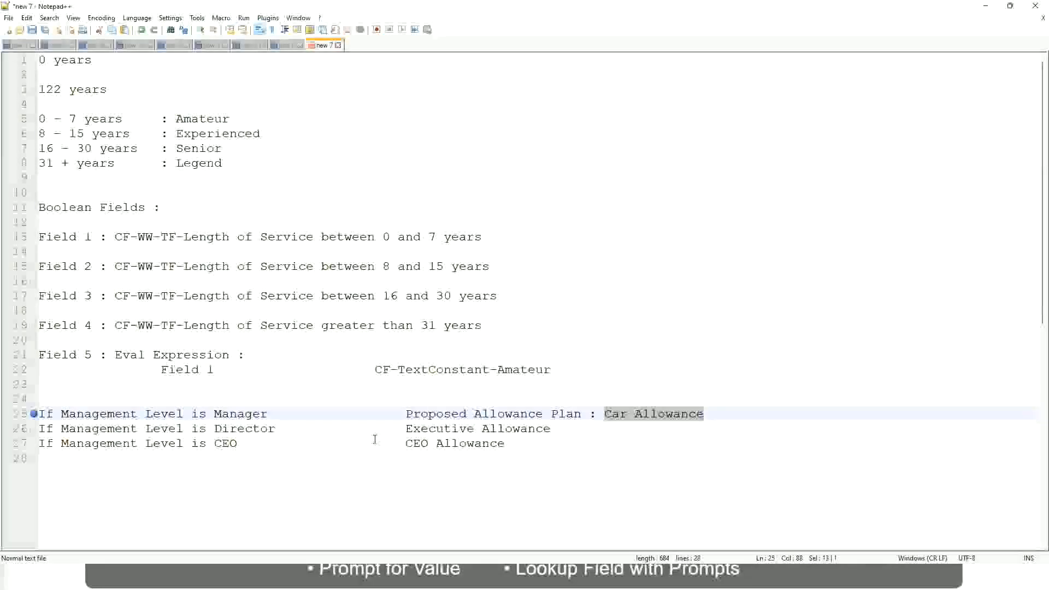
pyautogui.click(489, 414)
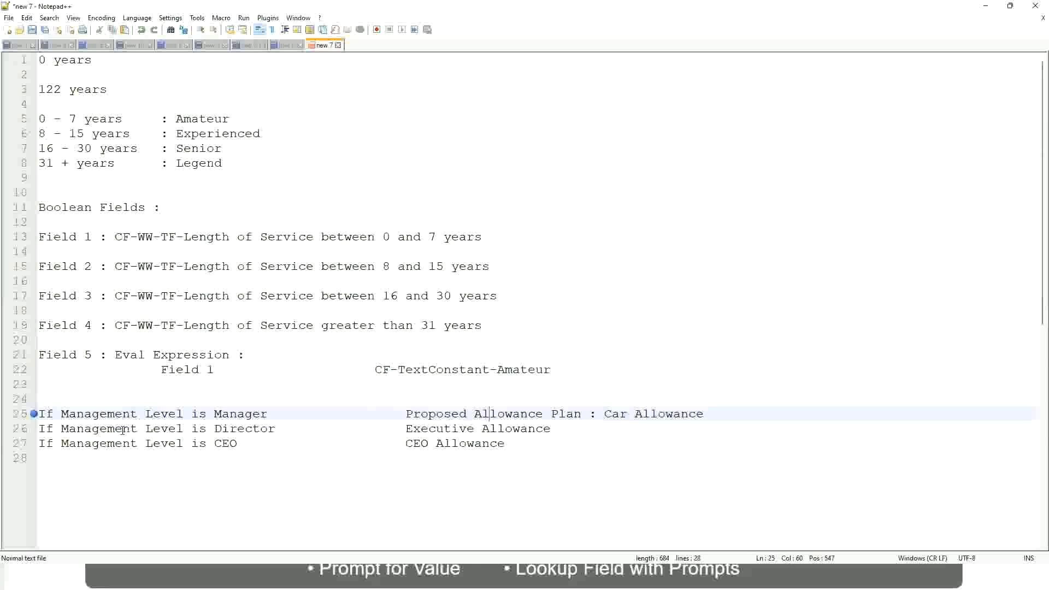
pyautogui.click(214, 414)
# Replace the Manager rule's whole outcome with "First Line Manager".
pyautogui.moveTo(407, 414); pyautogui.dragTo(719, 409)
pyautogui.write('Managers')
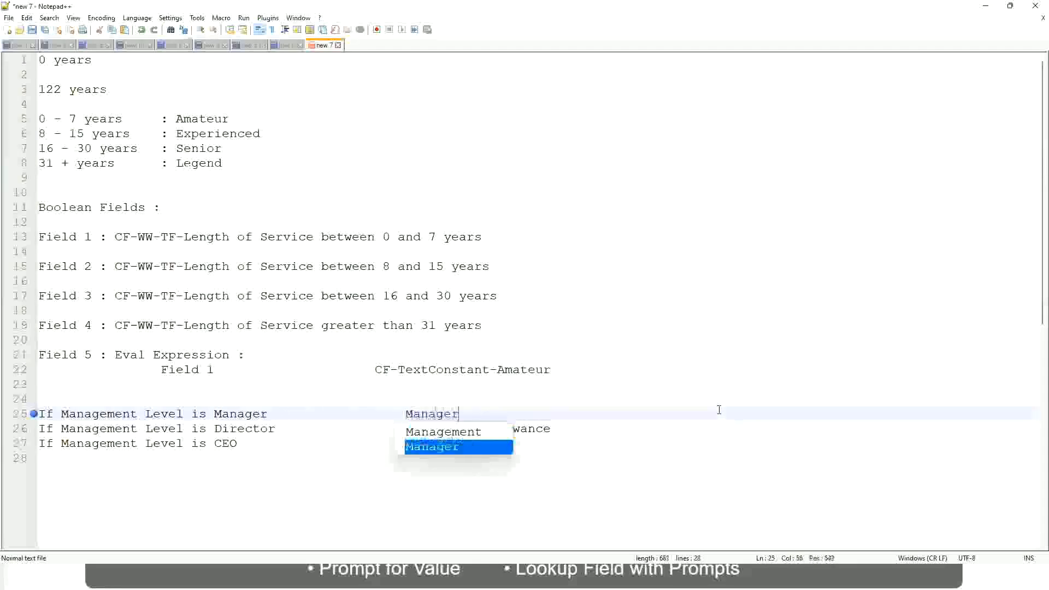
pyautogui.press('BackSpace')
pyautogui.press('BackSpace')
pyautogui.press('BackSpace')
pyautogui.press('BackSpace')
pyautogui.press('BackSpace')
pyautogui.press('BackSpace')
pyautogui.press('BackSpace')
pyautogui.press('BackSpace')
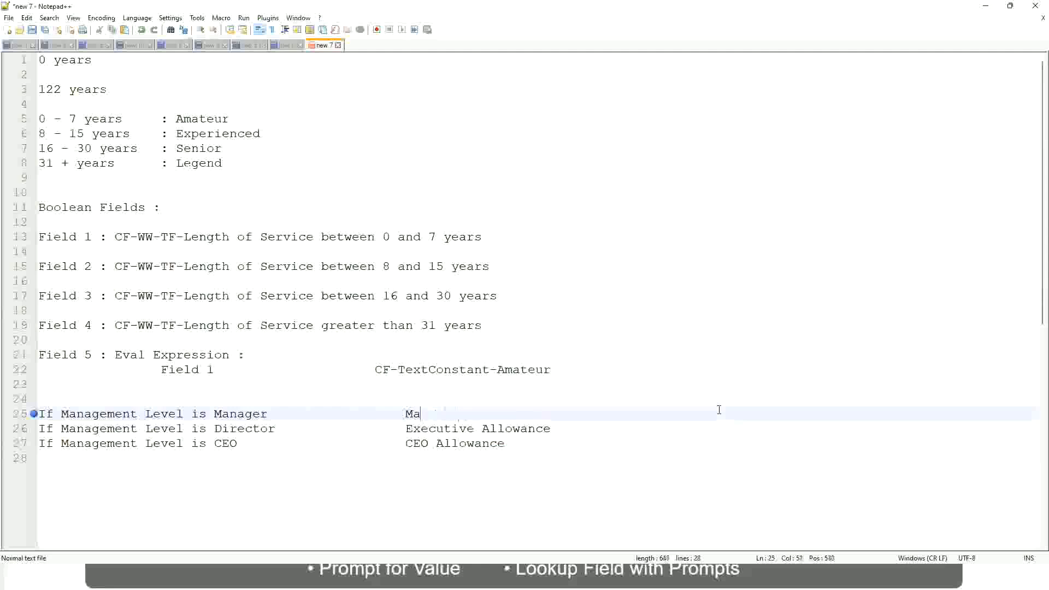
pyautogui.write('First Li')
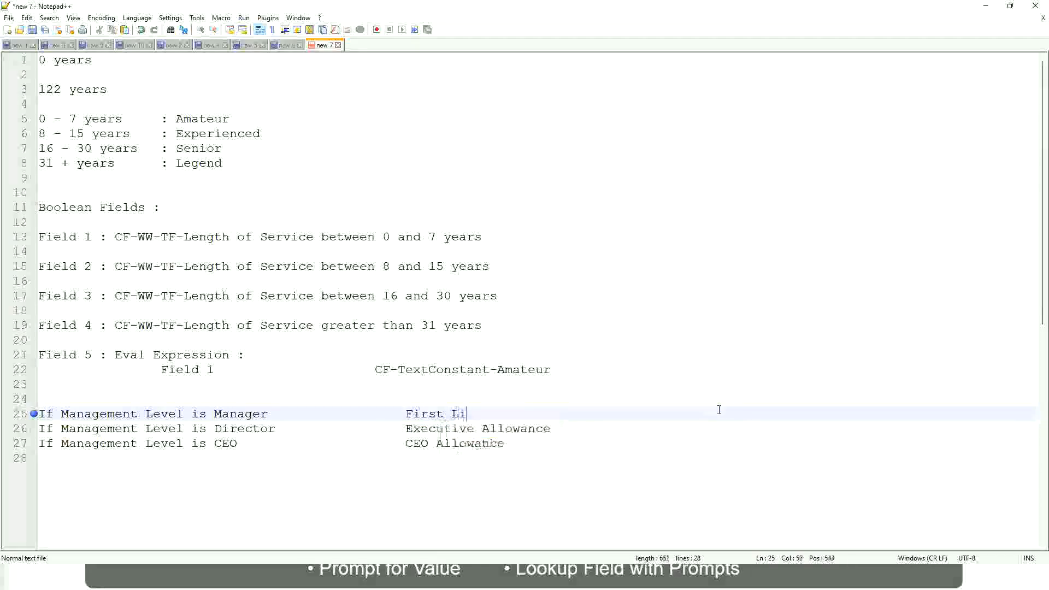
pyautogui.write('ne Manager')
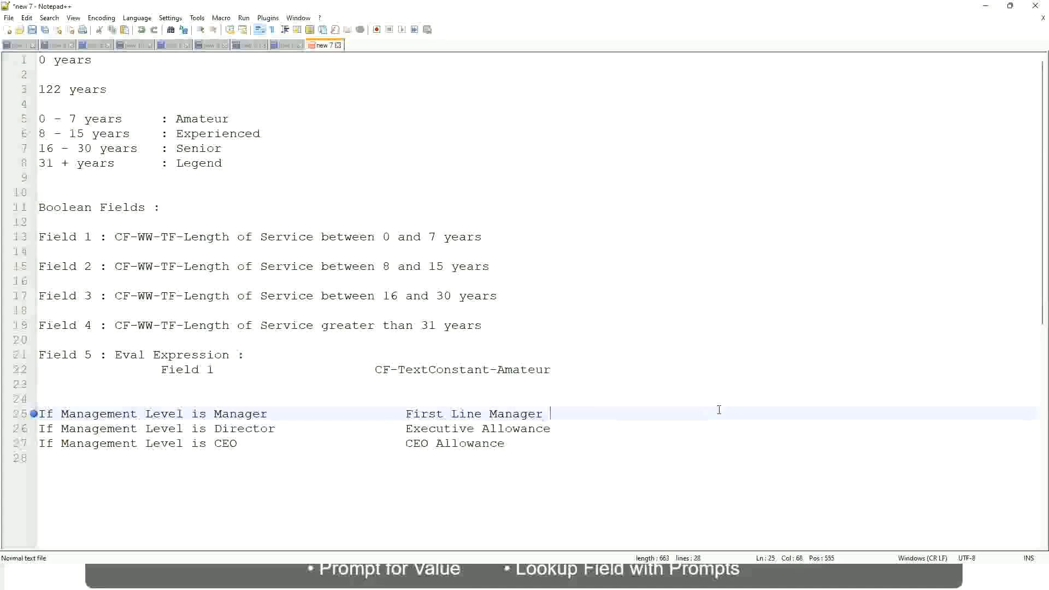
# Insert "Name of the" in front of "First Line Manager" in the Manager rule's outcome.
pyautogui.press('Left')
pyautogui.press('Left')
pyautogui.press('Left')
pyautogui.press('Left')
pyautogui.press('Left')
pyautogui.press('Left')
pyautogui.press('Left')
pyautogui.press('Left')
pyautogui.press('Left')
pyautogui.press('Left')
pyautogui.write('Name of the')
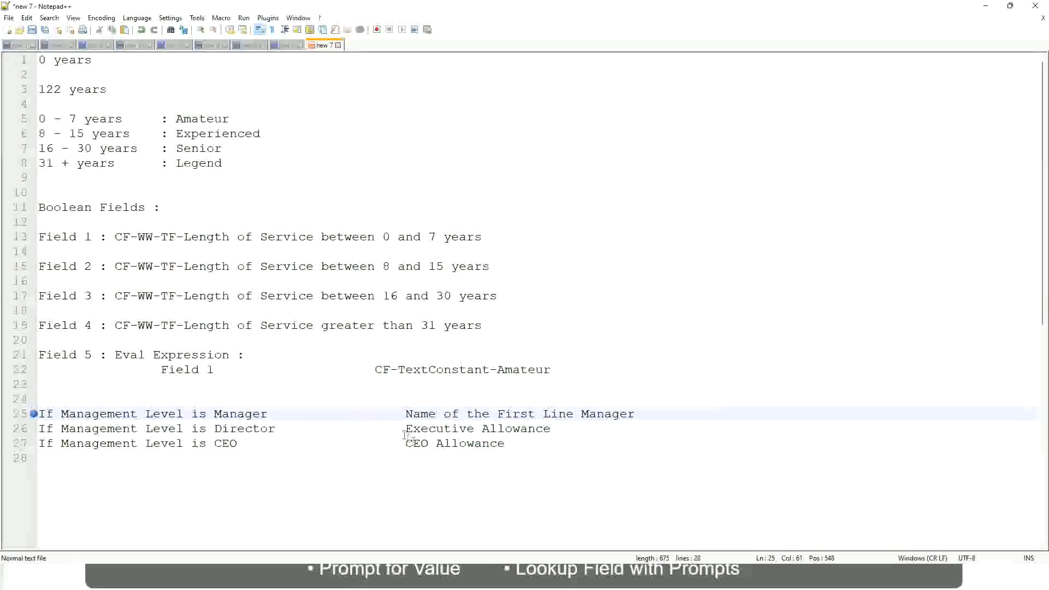
# Replace "Executive Allowance" in the Director rule with the beginning of a new outcome, "Name of".
pyautogui.moveTo(406, 428); pyautogui.dragTo(555, 424)
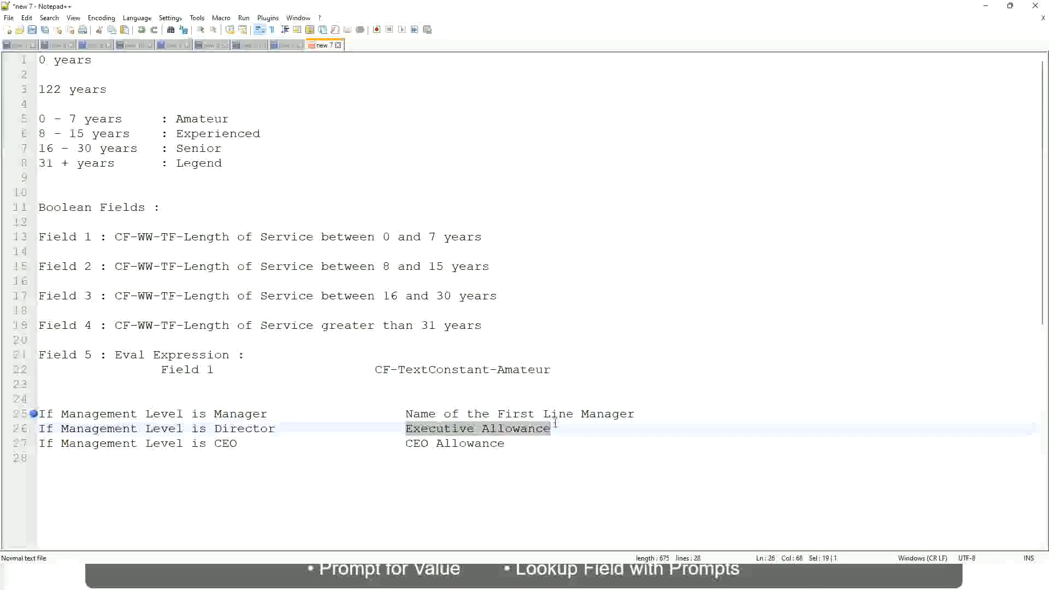
pyautogui.write('Name ')
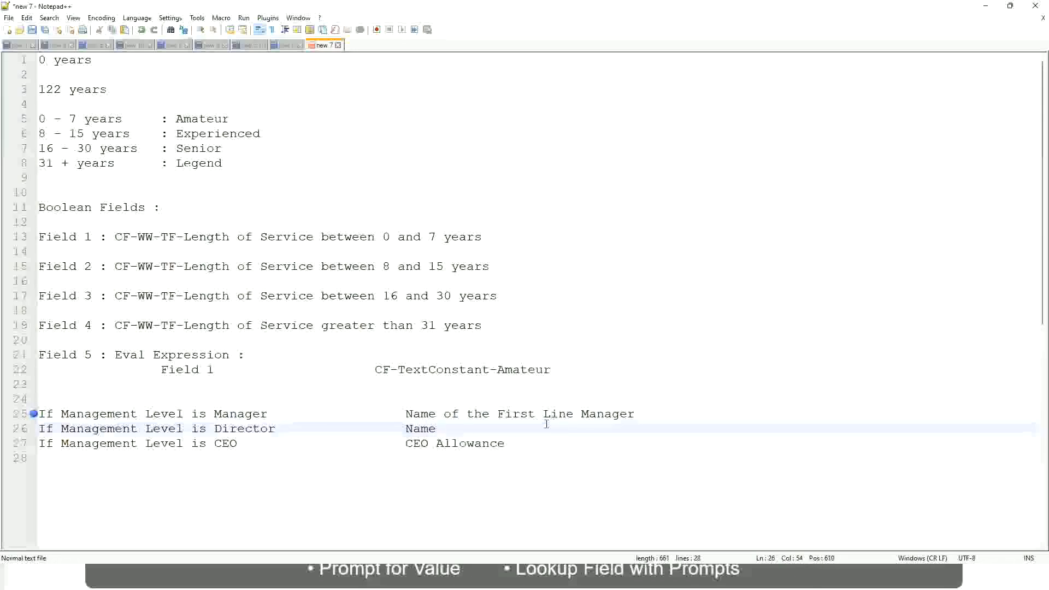
pyautogui.write('of First')
pyautogui.press('BackSpace')
pyautogui.press('BackSpace')
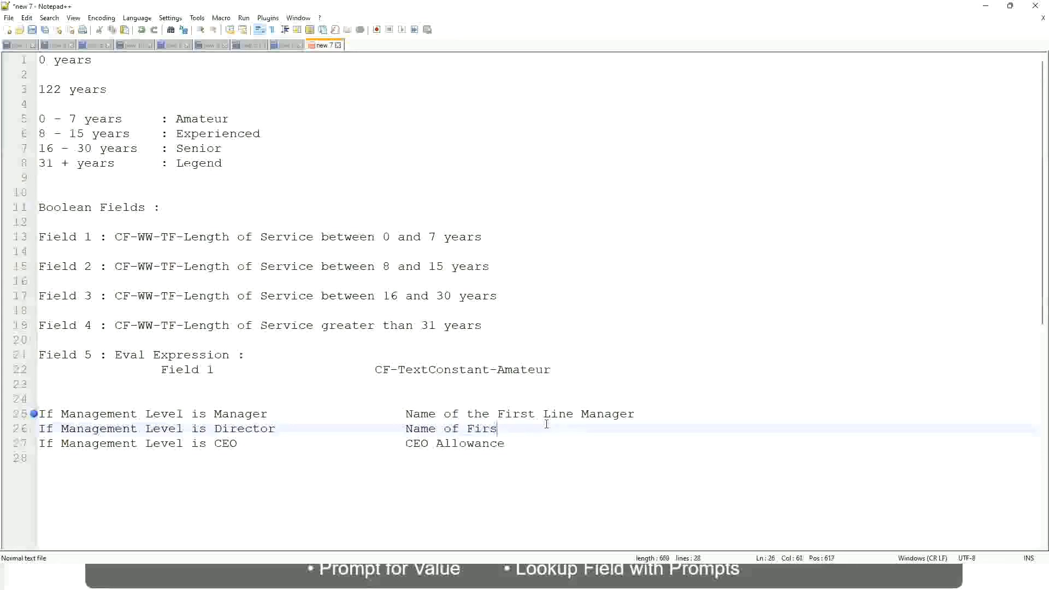
pyautogui.press('BackSpace')
pyautogui.press('BackSpace')
pyautogui.press('BackSpace')
pyautogui.press('BackSpace')
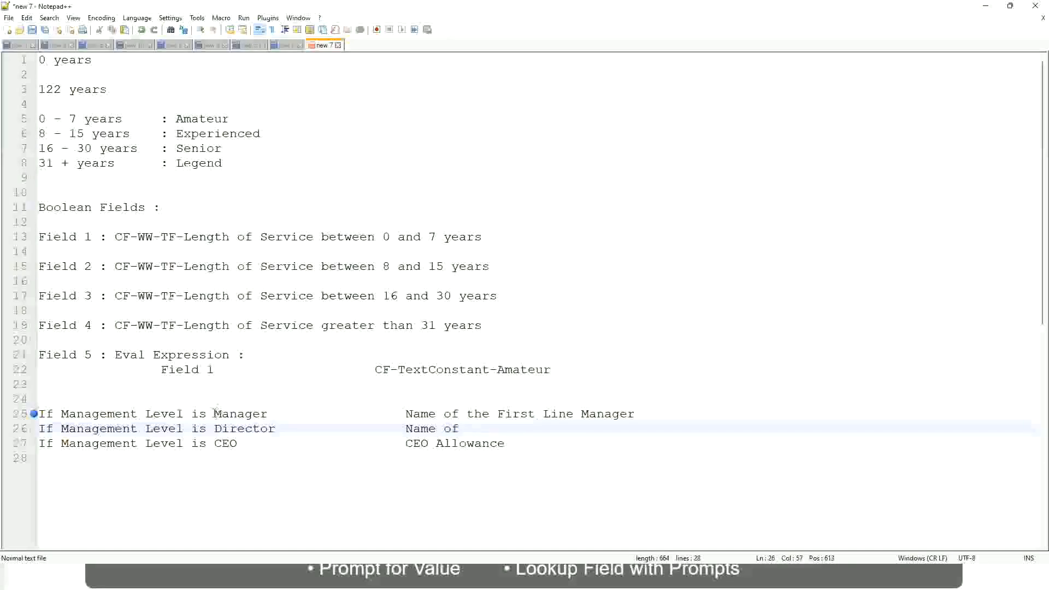
# Change "First" to "Second" in the Manager rule's outcome and complete the Director rule's outcome as "Name of Manager".
pyautogui.doubleClick(514, 415)
pyautogui.write('Second')
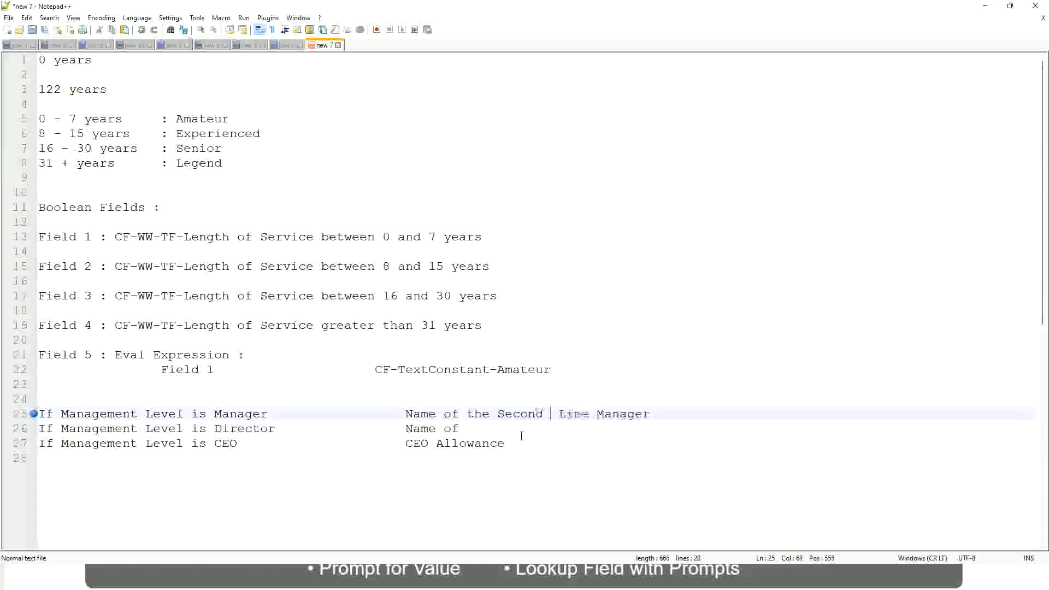
pyautogui.press('BackSpace')
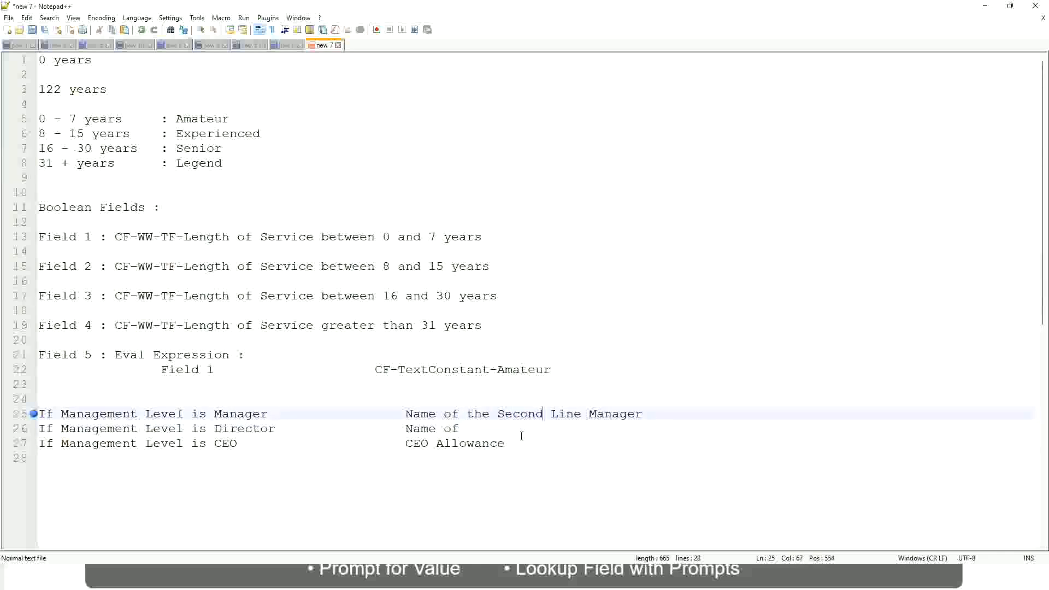
pyautogui.click(475, 428)
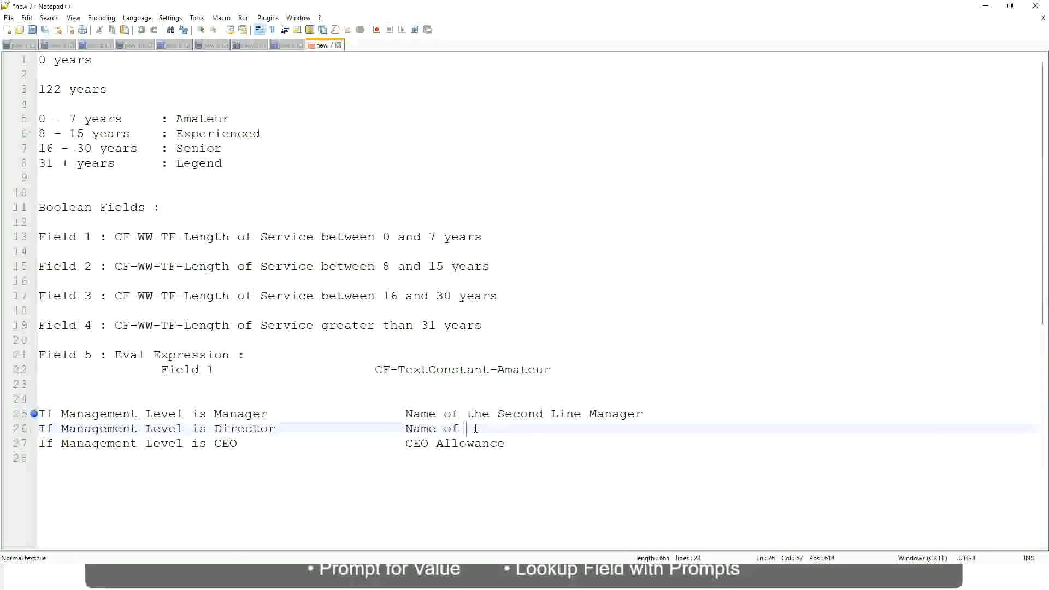
pyautogui.write('Manager')
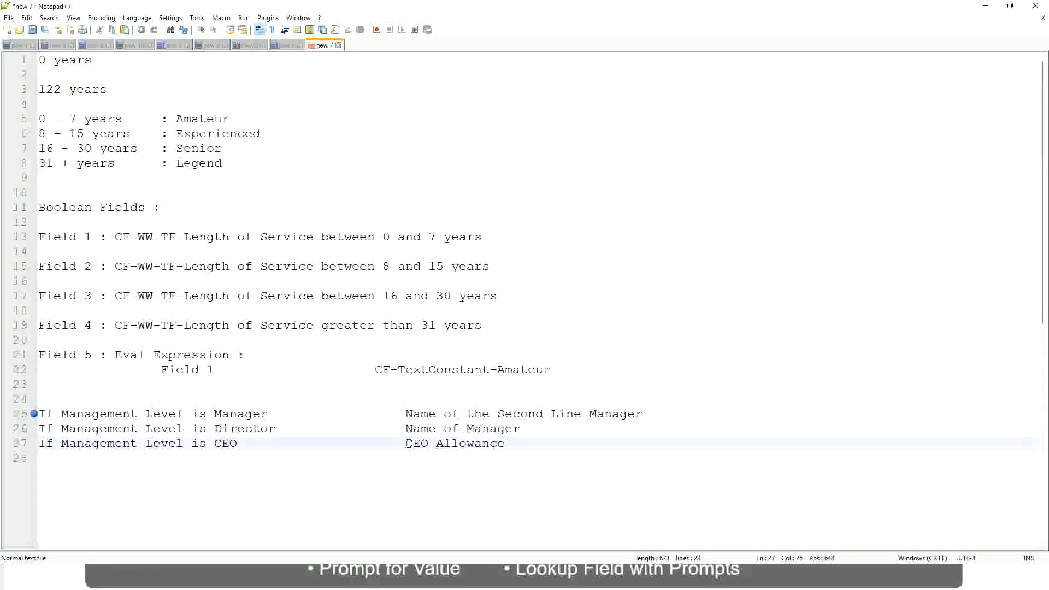
# Replace "CEO Allowance" in the CEO rule with "name of CEO/Himself/Herself".
pyautogui.moveTo(405, 443); pyautogui.dragTo(519, 443)
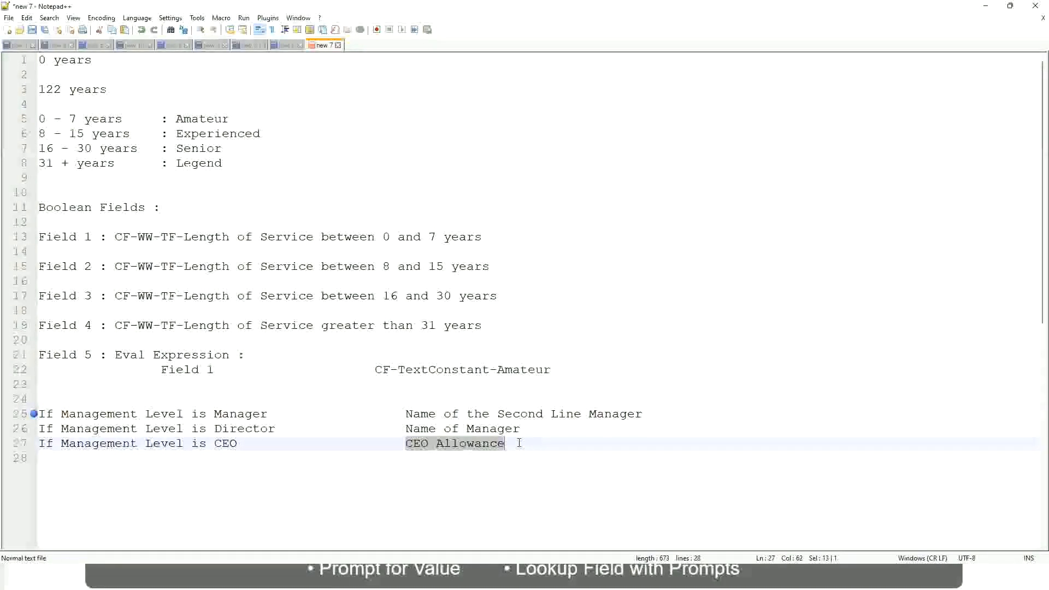
pyautogui.write('name of CEO')
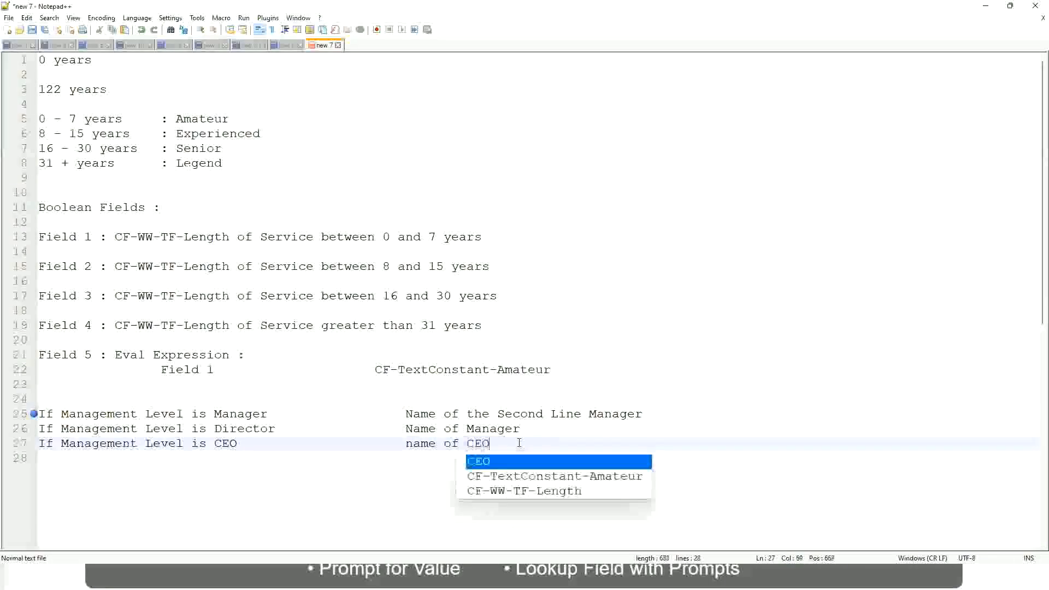
pyautogui.press('BackSpace')
pyautogui.write('/')
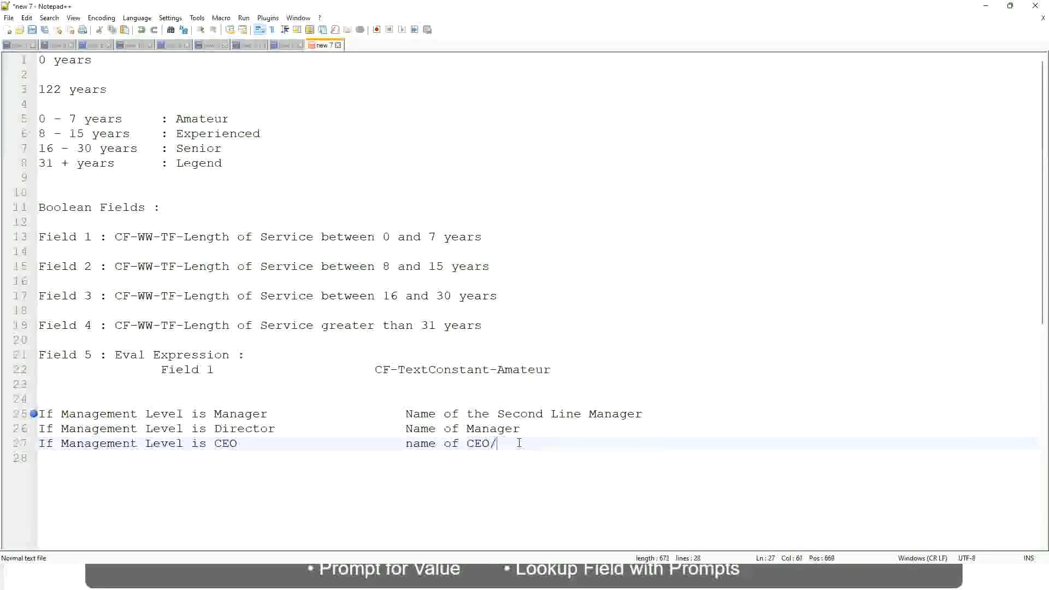
pyautogui.write('Himself/Herself')
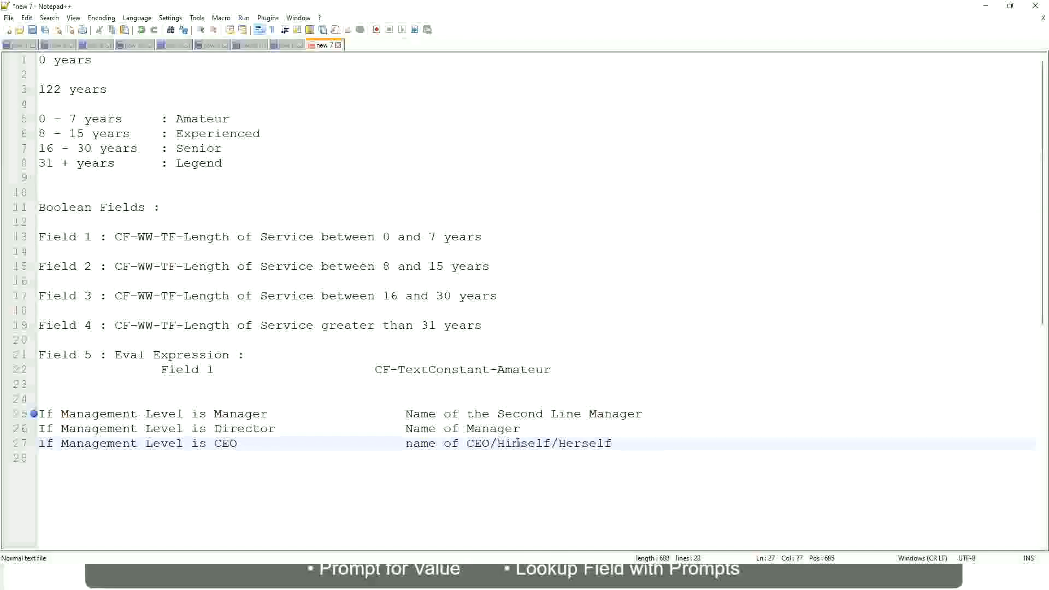
# Remove the bookmark from line 25.
pyautogui.click(376, 444)
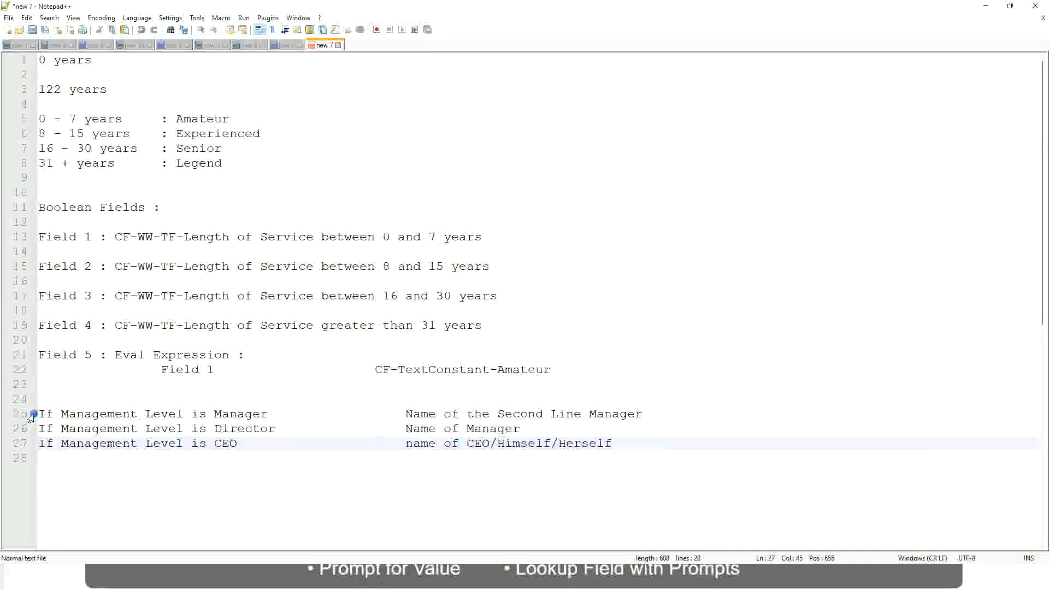
pyautogui.click(115, 414)
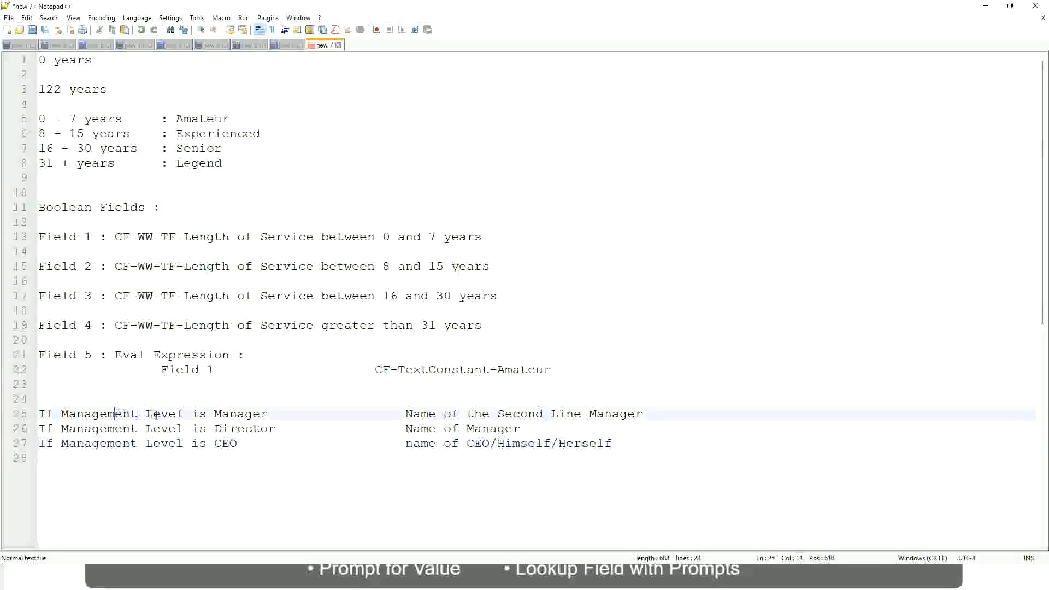
# Review the Manager, Director and CEO rules against their outcomes and highlight all three lines, 25 to 27.
pyautogui.click(243, 414)
pyautogui.click(215, 428)
pyautogui.click(259, 429)
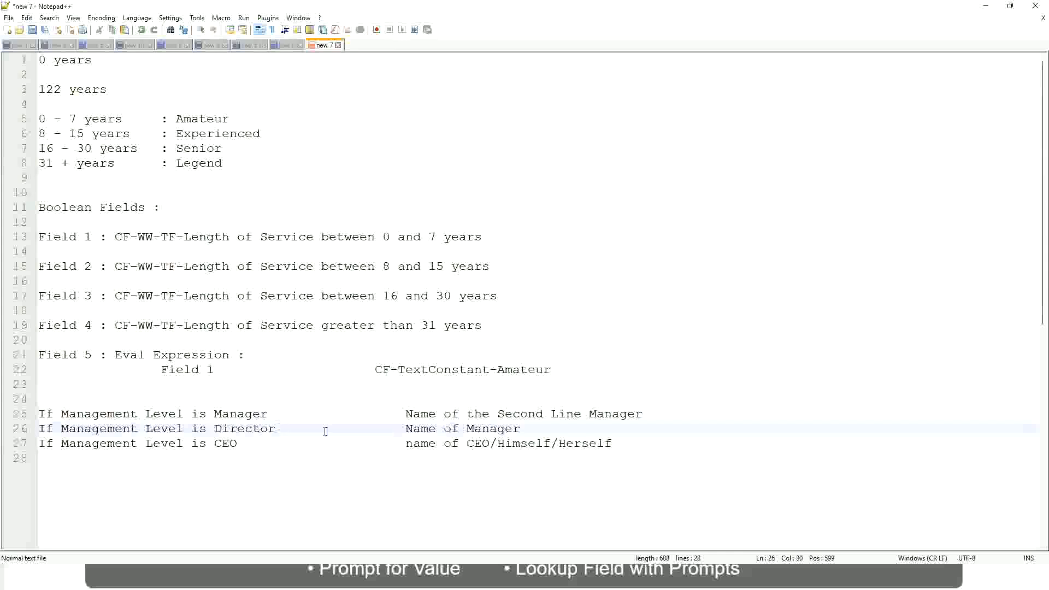
pyautogui.click(521, 429)
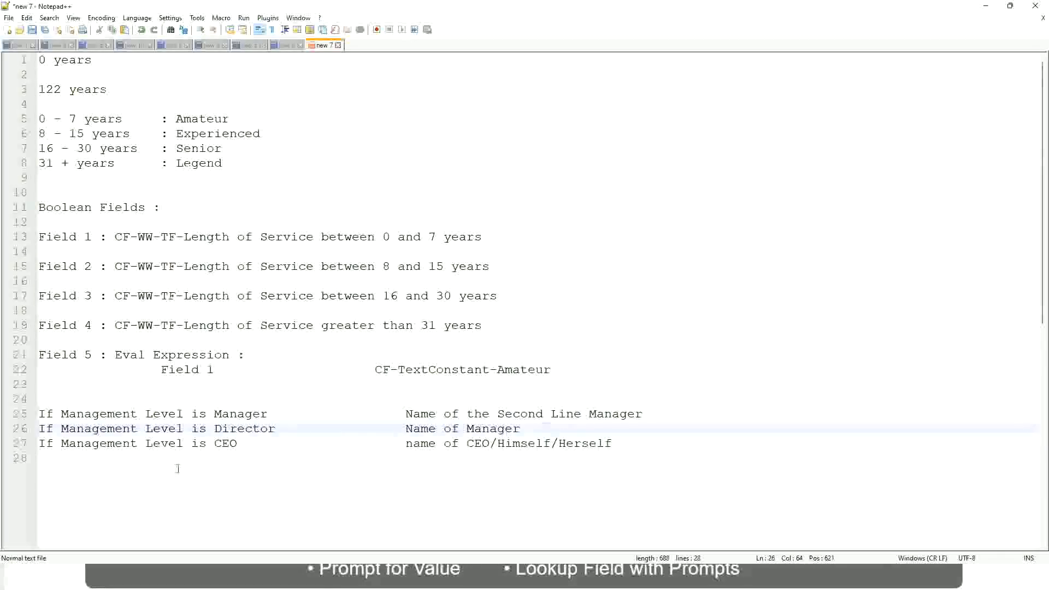
pyautogui.click(235, 429)
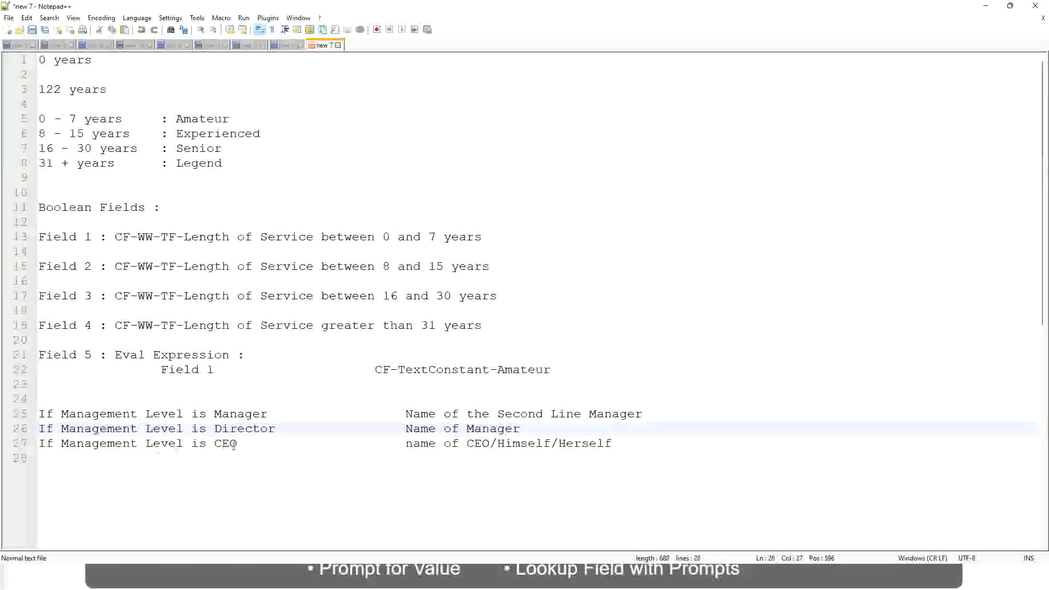
pyautogui.click(228, 444)
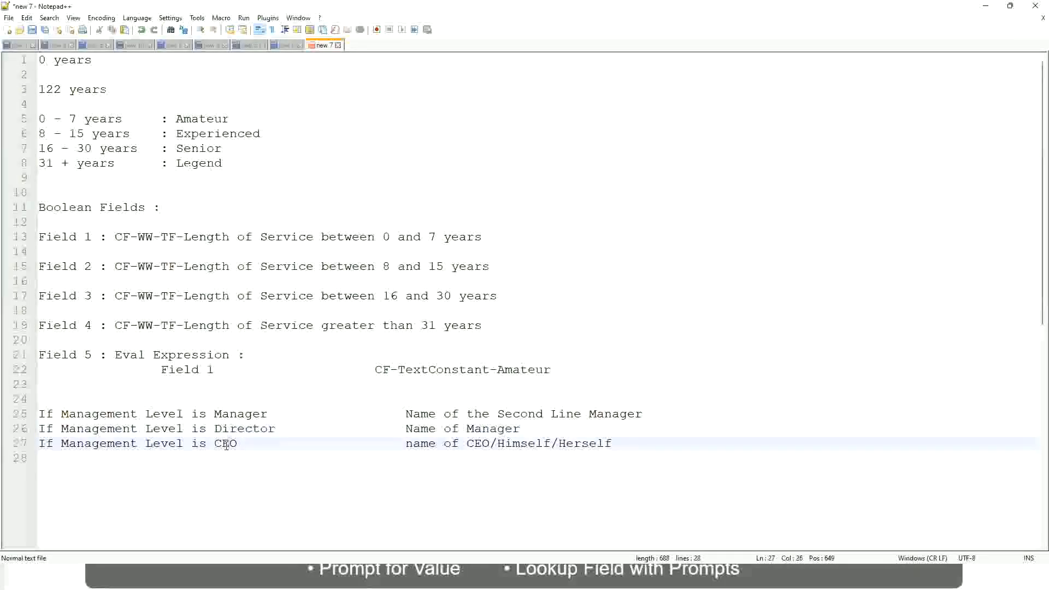
pyautogui.click(490, 444)
pyautogui.click(617, 444)
pyautogui.moveTo(638, 440); pyautogui.dragTo(33, 415)
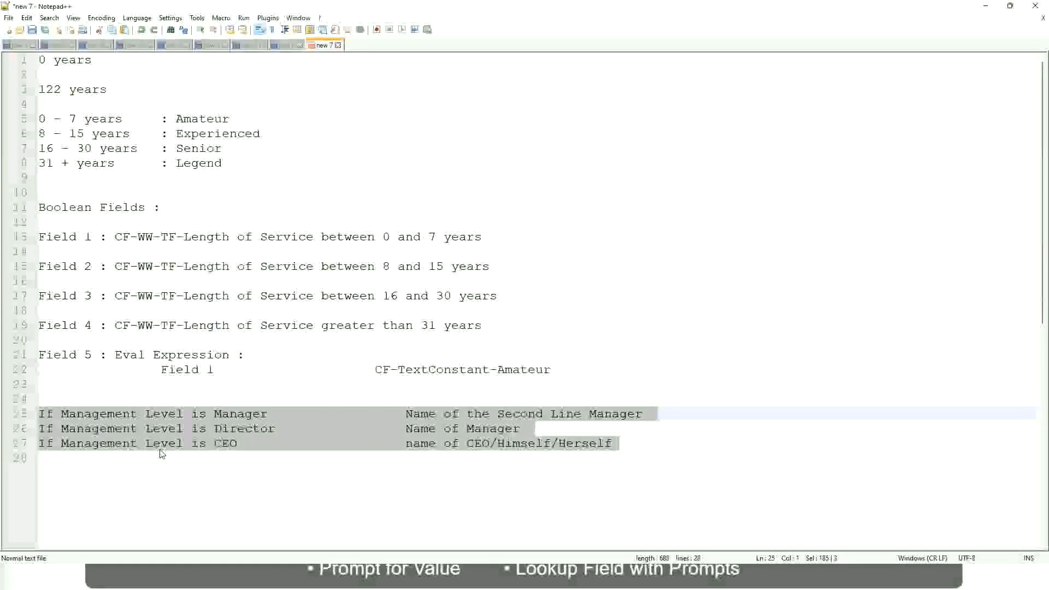
# Review the Manager rule on line 25 and its outcome, "Name of the Second Line Manager".
pyautogui.click(444, 413)
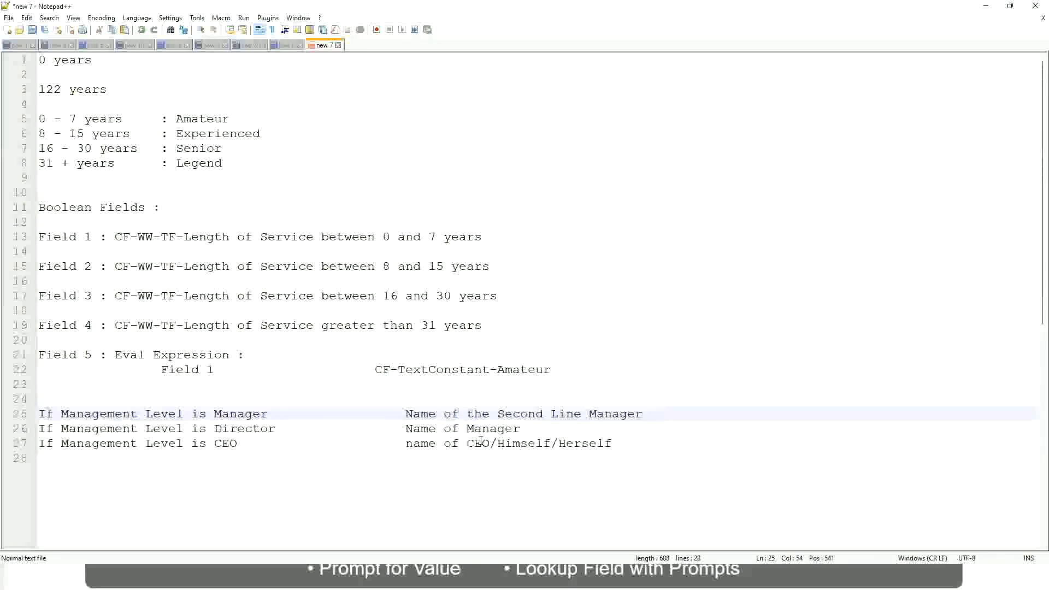
pyautogui.moveTo(405, 414); pyautogui.dragTo(643, 414)
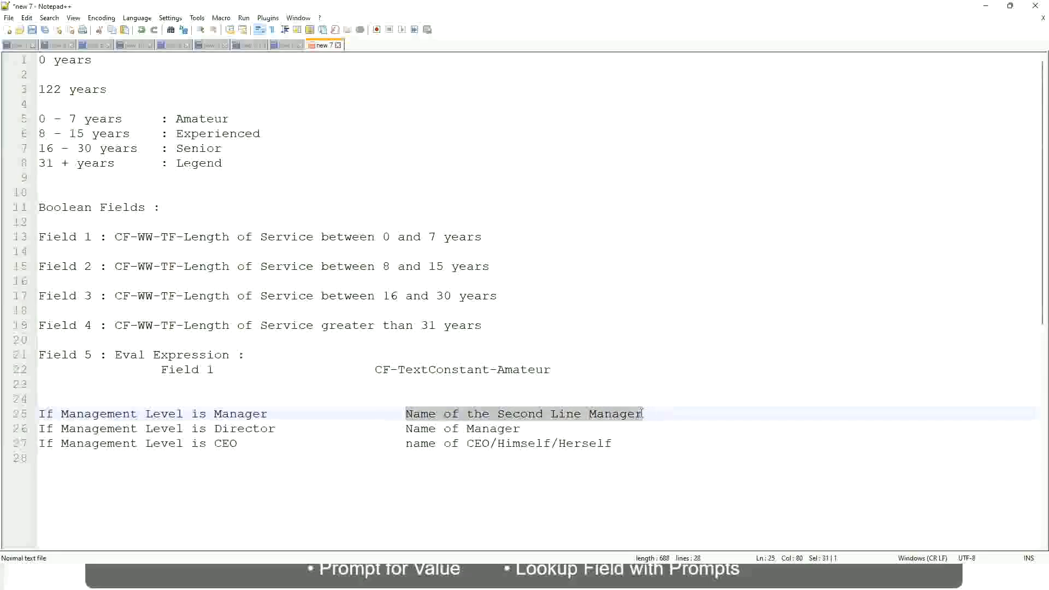
pyautogui.click(490, 417)
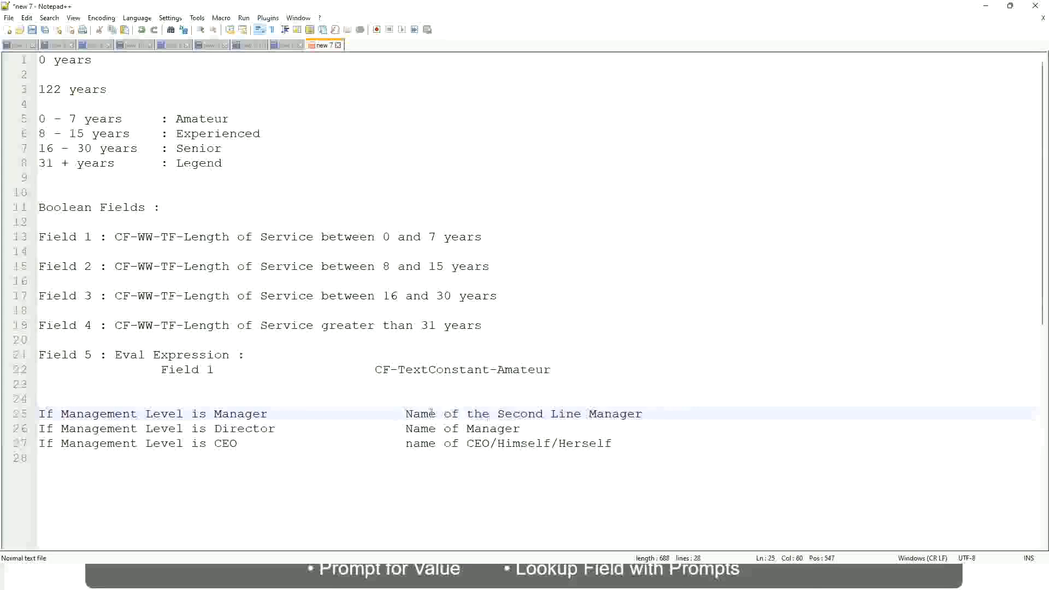
pyautogui.moveTo(404, 413); pyautogui.dragTo(645, 413)
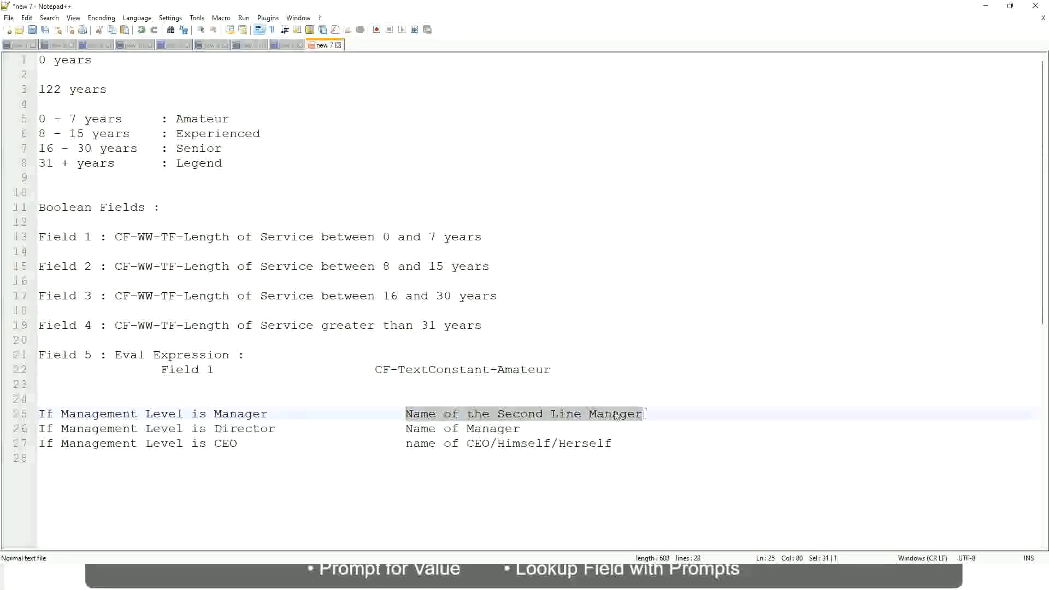
pyautogui.click(539, 418)
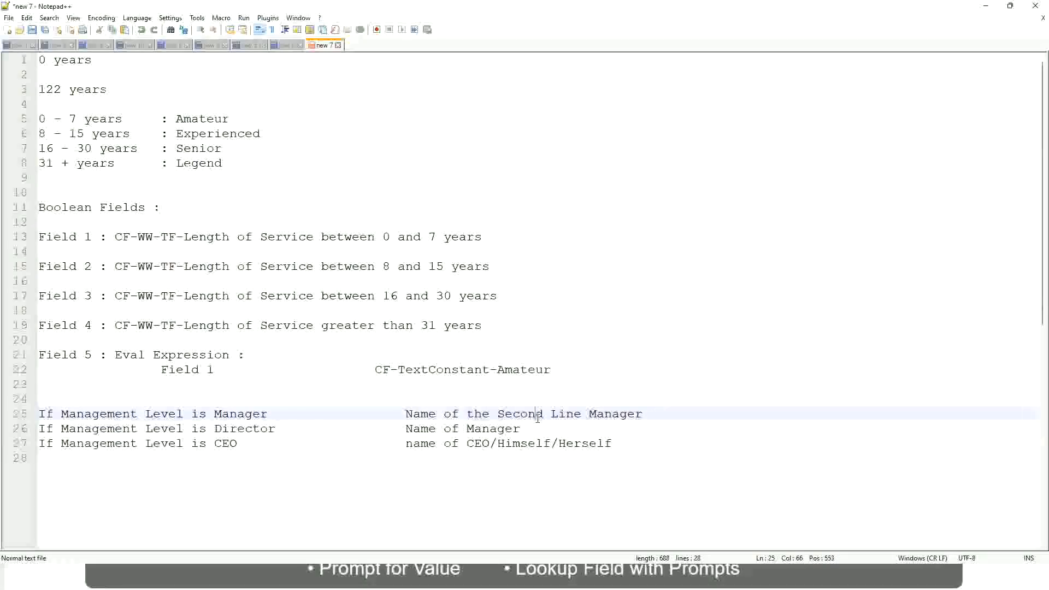
pyautogui.click(273, 414)
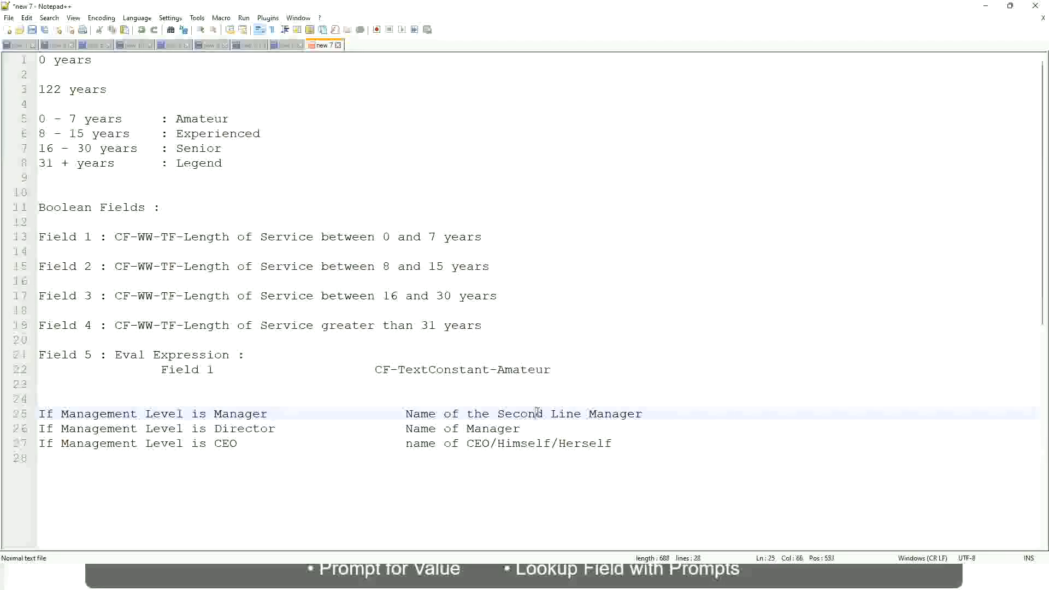
pyautogui.moveTo(574, 414); pyautogui.dragTo(581, 414)
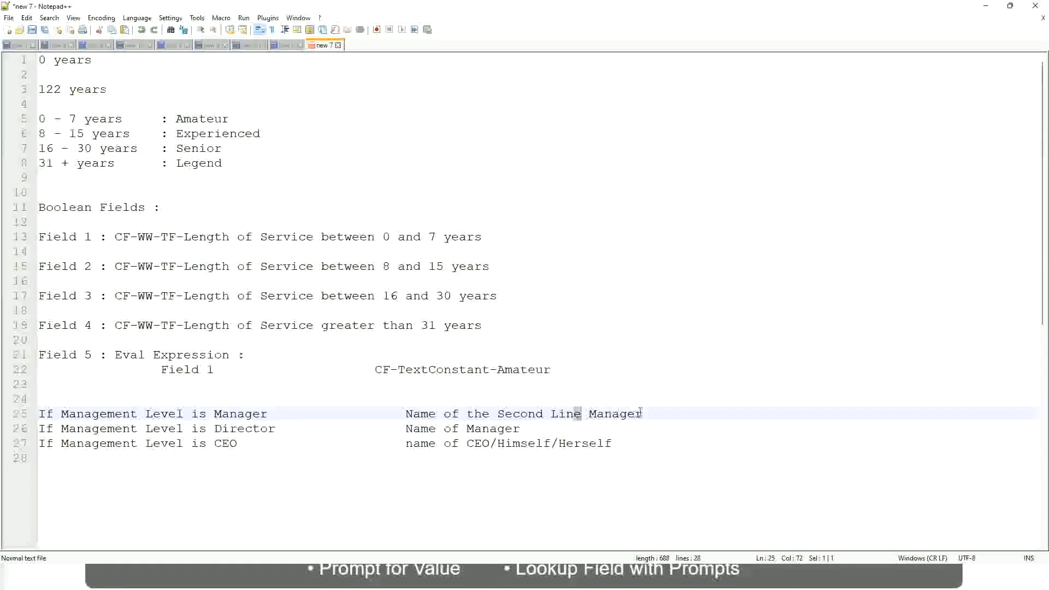
pyautogui.click(659, 412)
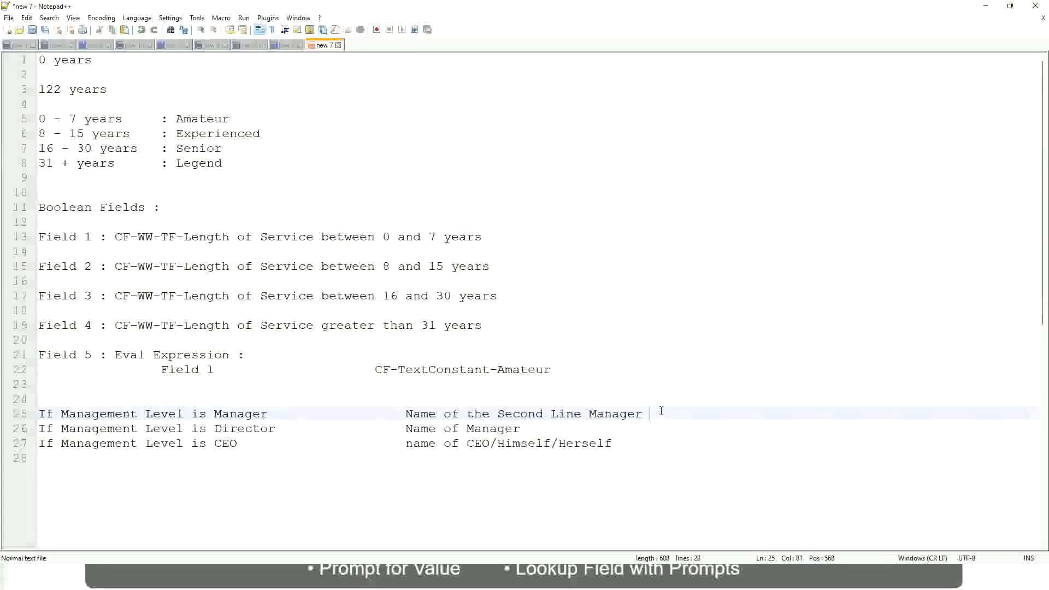
pyautogui.click(620, 414)
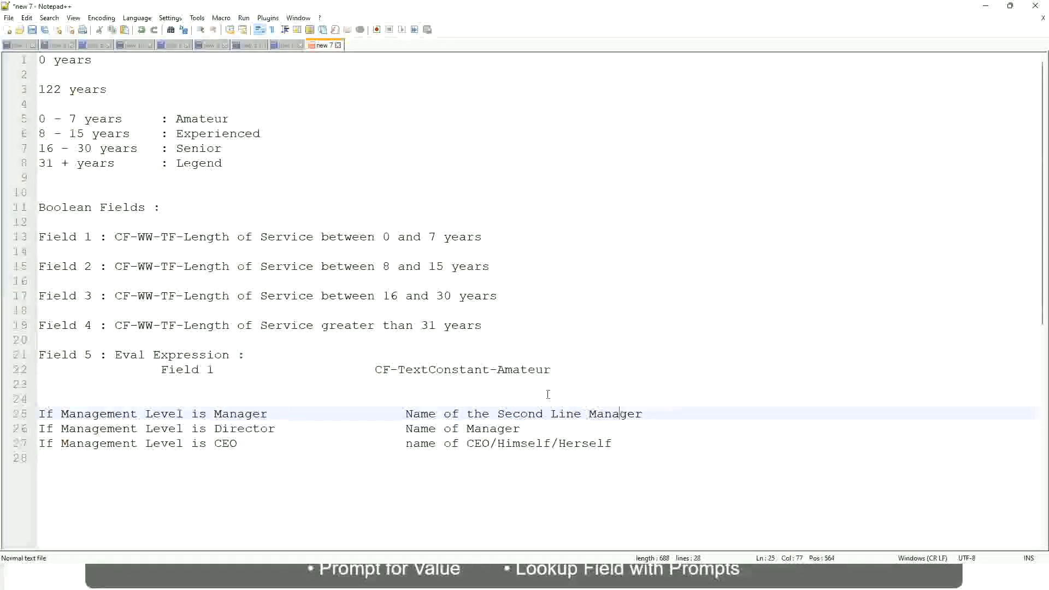
# Compare the fixed text bands Amateur, Experienced, Senior and Legend with the name outcomes of the rules on lines 25 to 27.
pyautogui.doubleClick(198, 118)
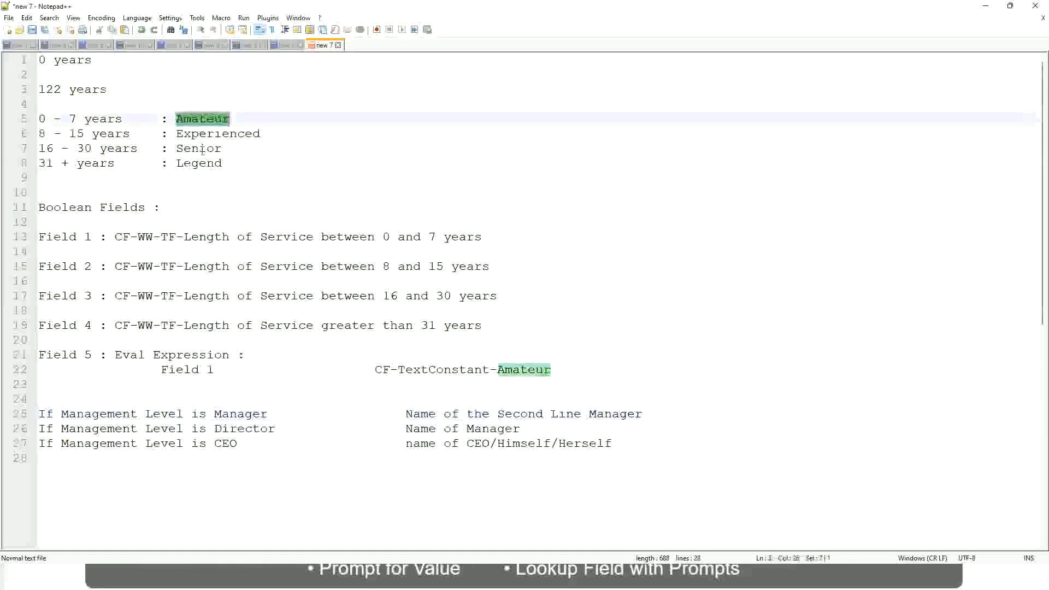
pyautogui.doubleClick(203, 134)
pyautogui.doubleClick(198, 148)
pyautogui.click(199, 163)
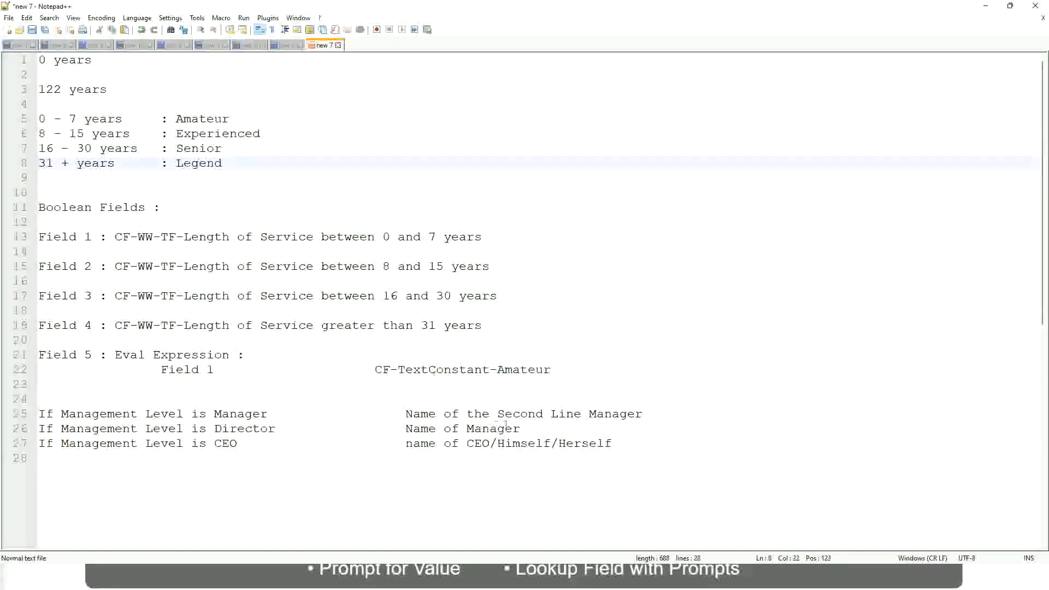
pyautogui.click(536, 444)
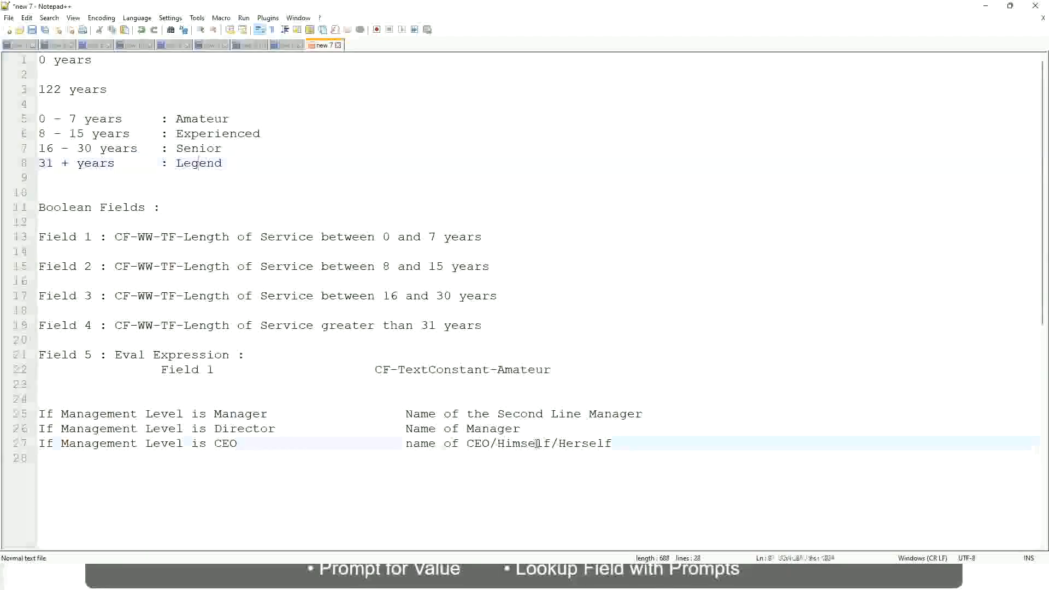
pyautogui.click(493, 428)
pyautogui.click(504, 414)
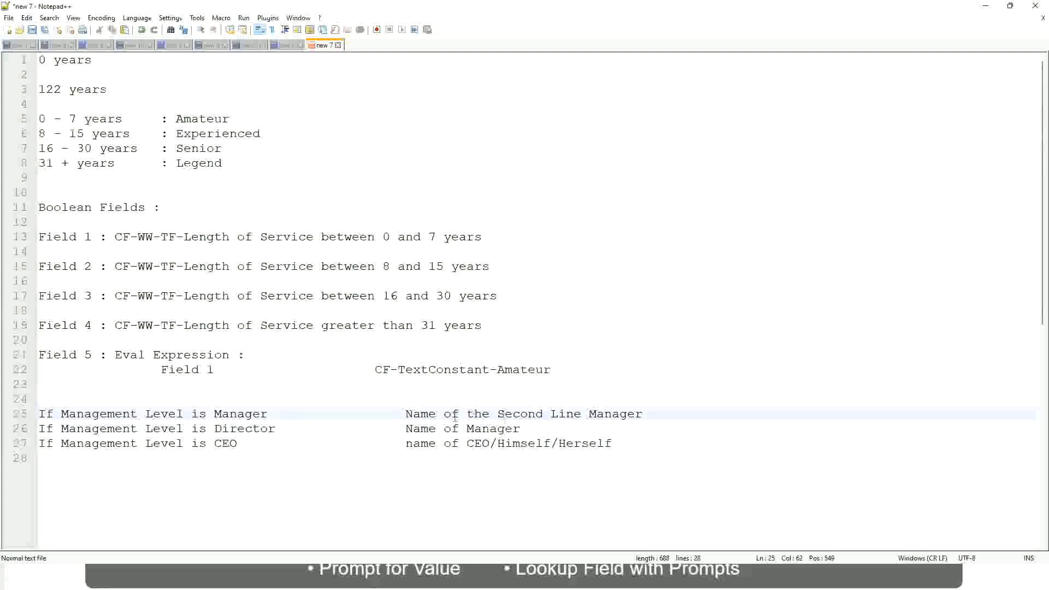
pyautogui.click(285, 435)
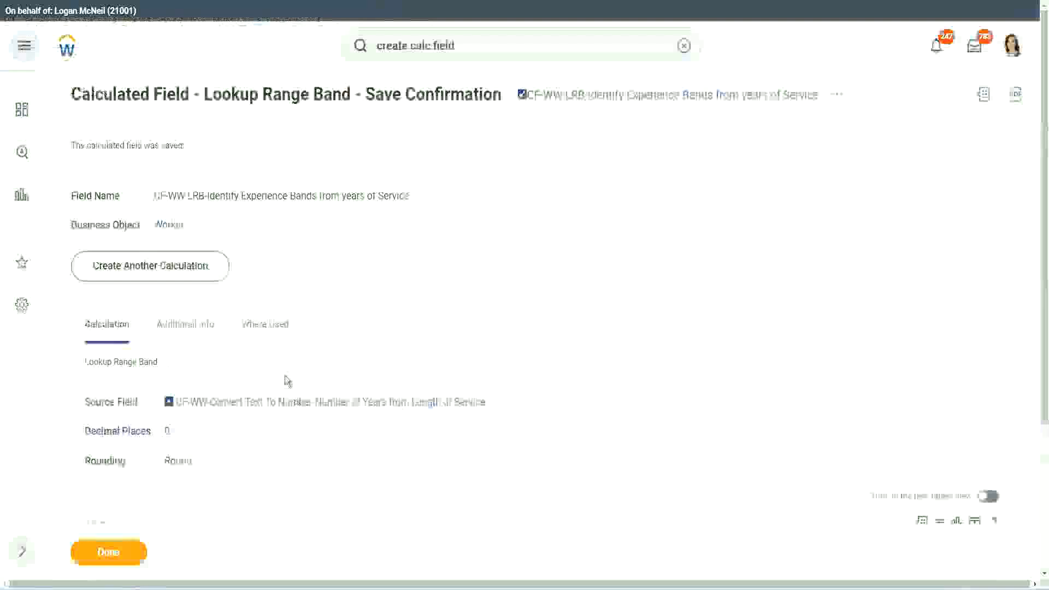
# Switch to Workday, copy the name of the saved Lookup Range Band calculated field and close its save confirmation.
pyautogui.scroll(-4, 399, 166)
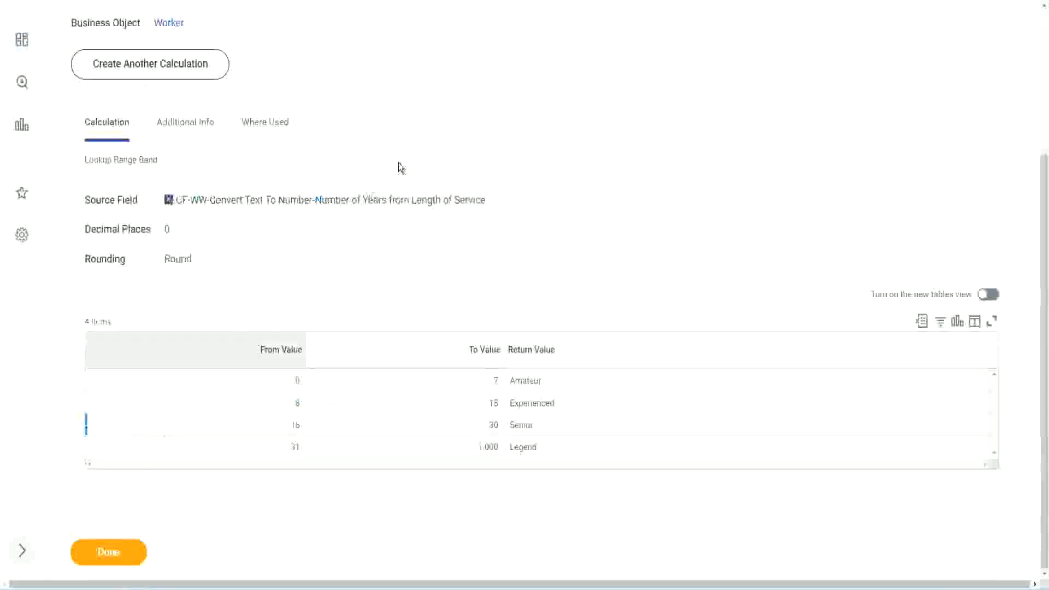
pyautogui.scroll(4, 408, 210)
pyautogui.rightClick(617, 106)
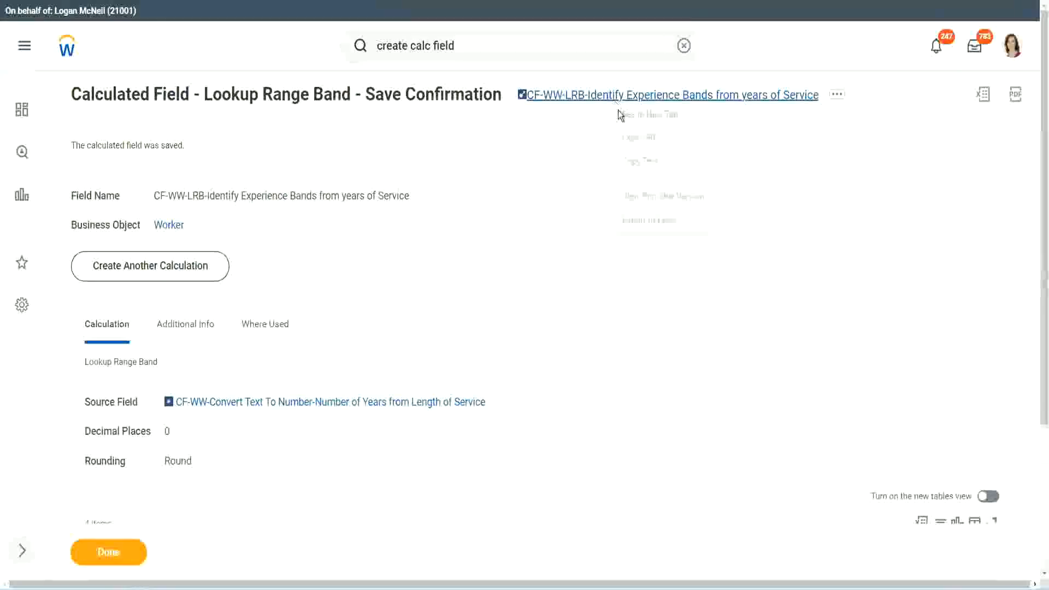
pyautogui.click(650, 164)
pyautogui.click(100, 558)
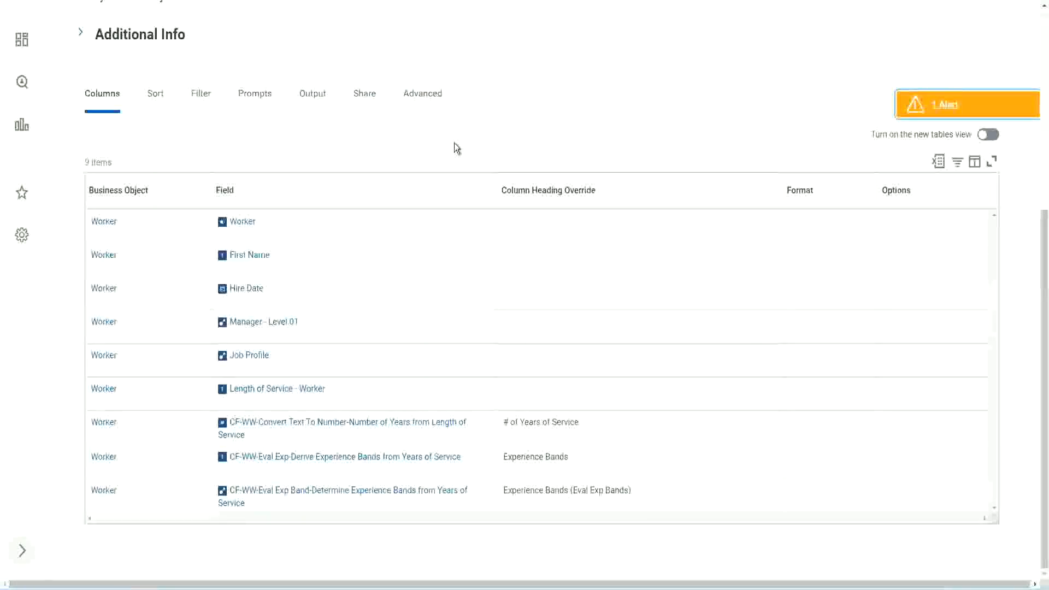
# Open the WW Employee Details custom report for editing.
pyautogui.scroll(5, 454, 145)
pyautogui.click(362, 118)
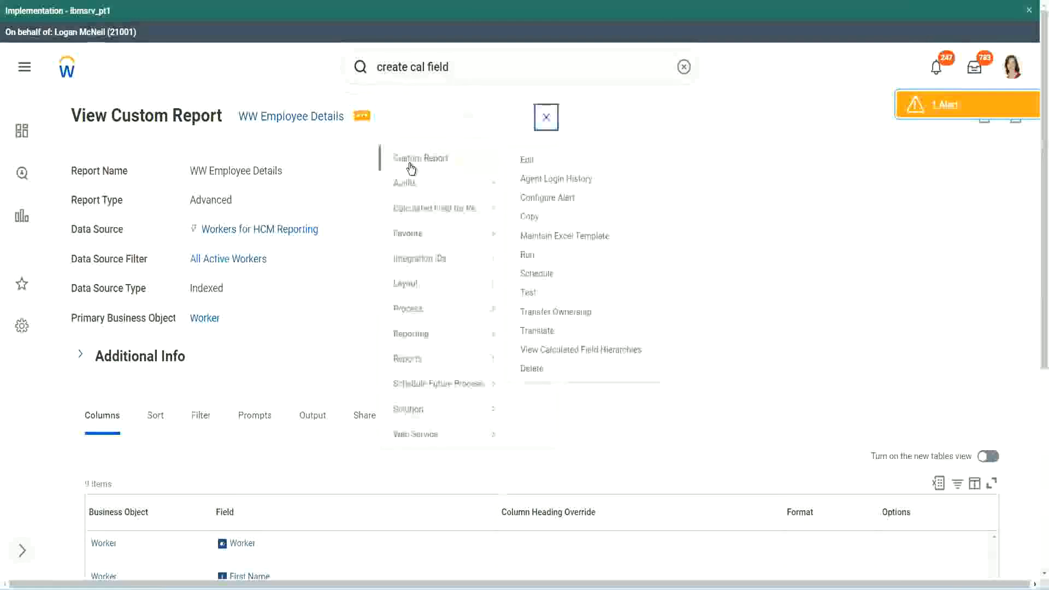
pyautogui.click(527, 160)
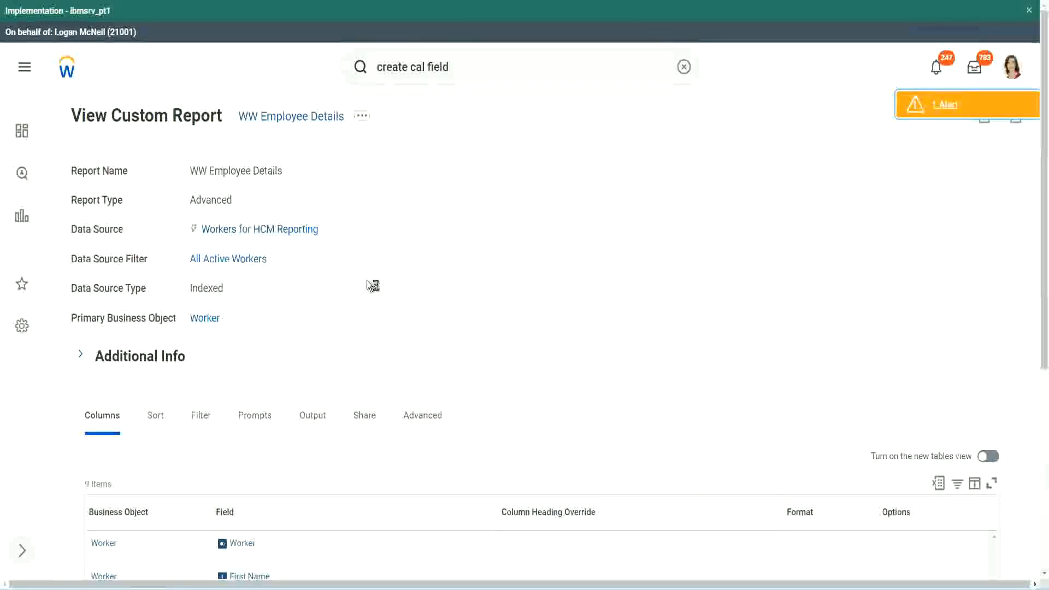
# Add a Worker column after the last report column, using the field CF-WW-LRB-Identify Experience Bands from years of Service.
pyautogui.scroll(-5, 399, 284)
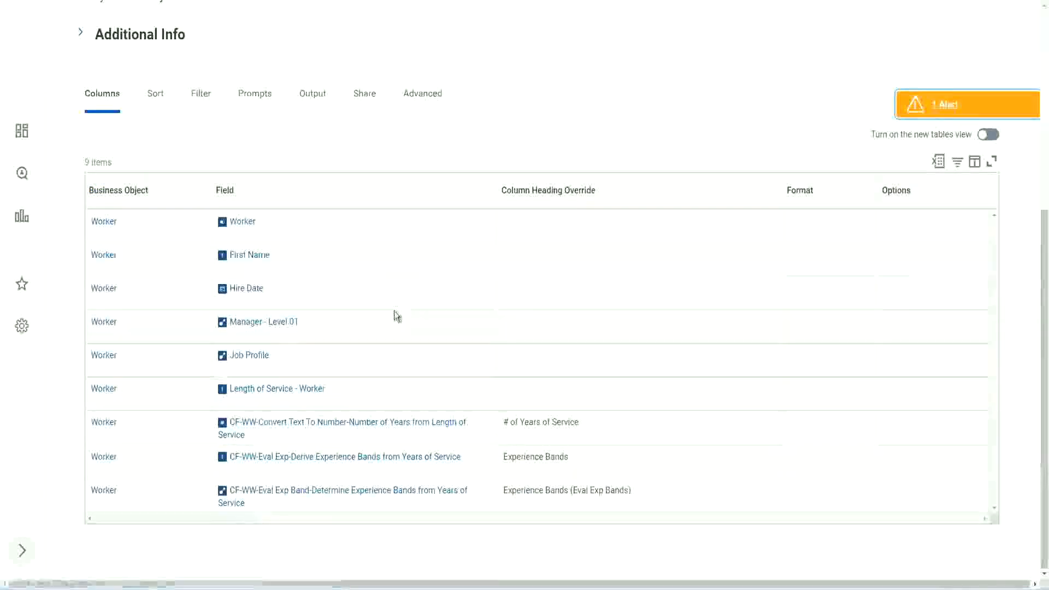
pyautogui.scroll(-5, 393, 306)
pyautogui.scroll(-3, 295, 339)
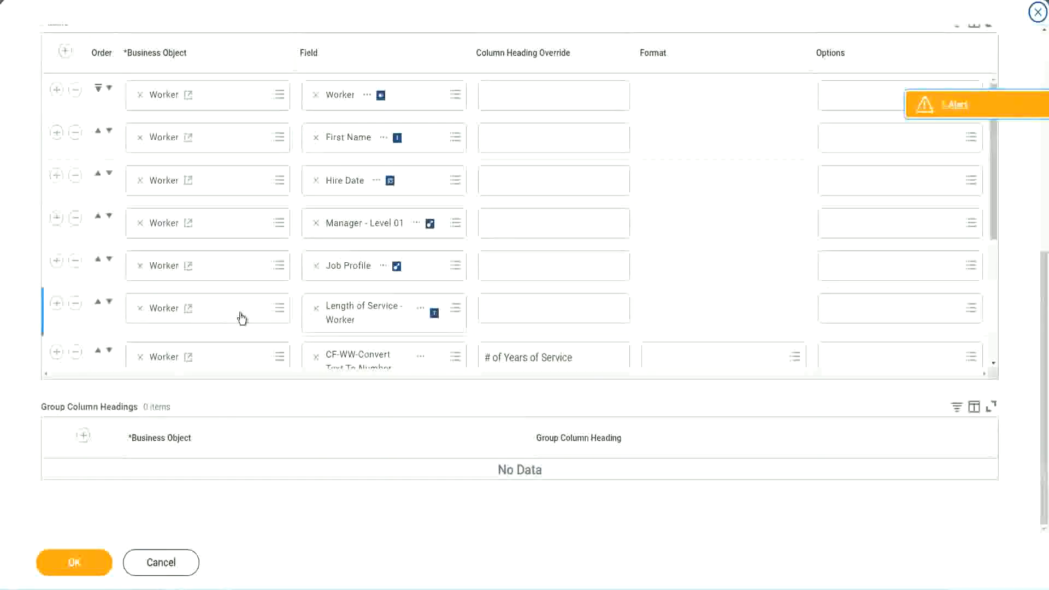
pyautogui.scroll(-4, 241, 318)
pyautogui.click(56, 293)
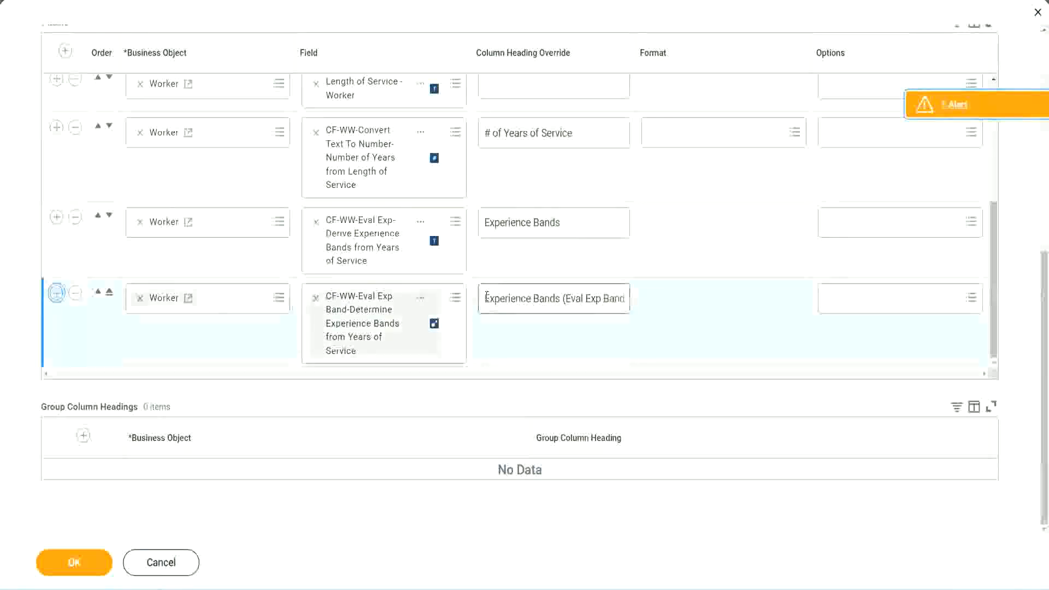
pyautogui.click(356, 348)
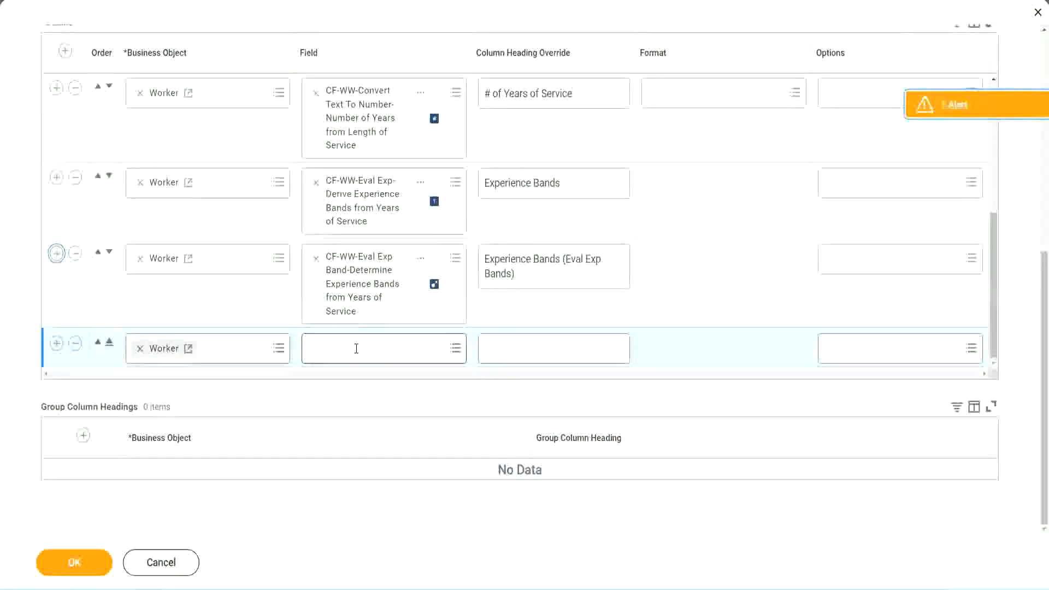
pyautogui.hotkey('ctrl', 'v')
pyautogui.press('Return')
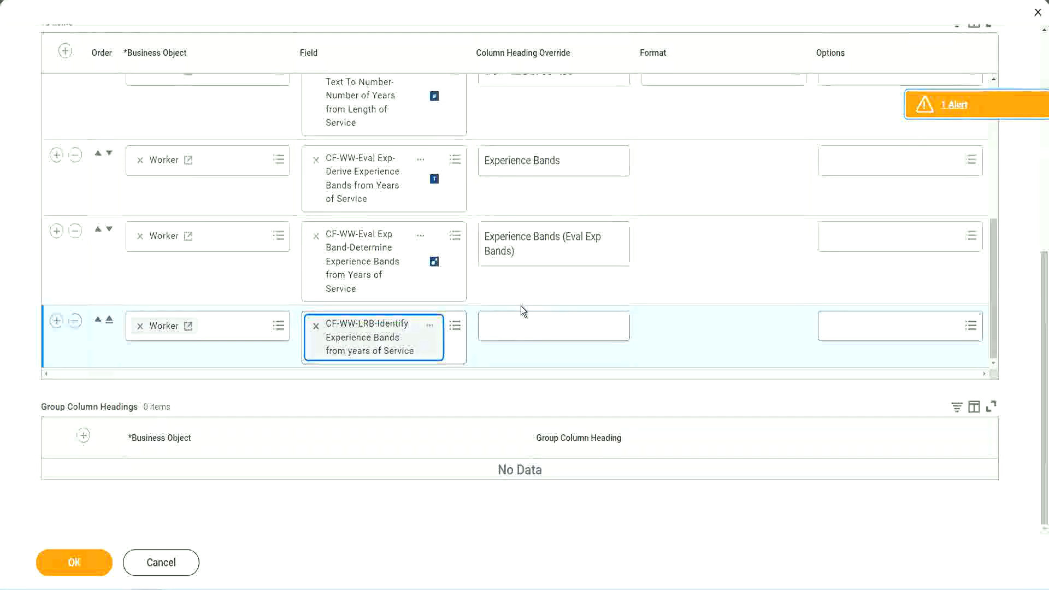
# Set the new column's heading override to "Experience Bands (LRB)" and save the report definition.
pyautogui.click(523, 320)
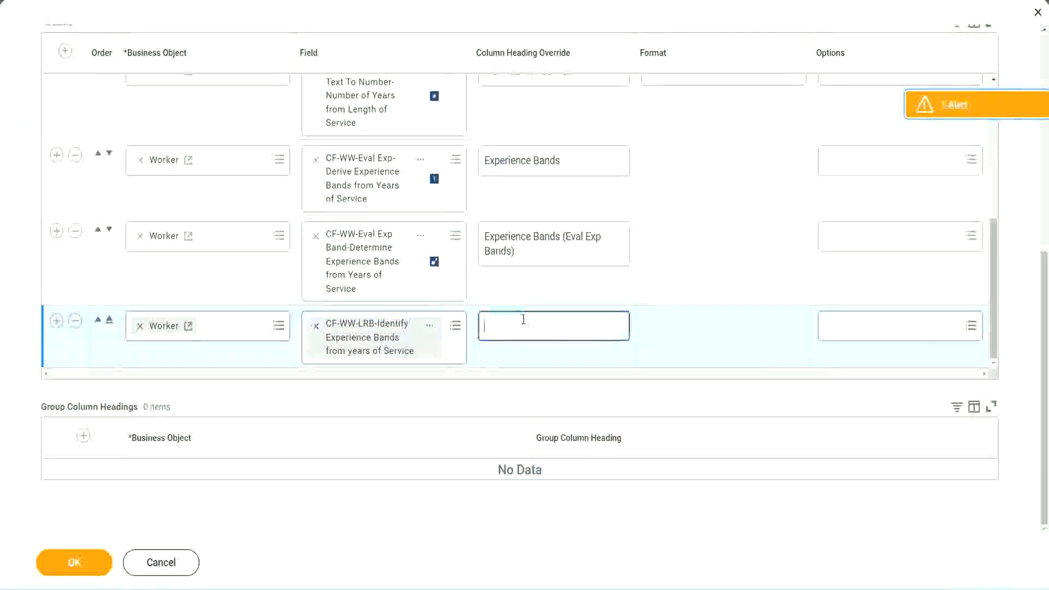
pyautogui.write('Ex')
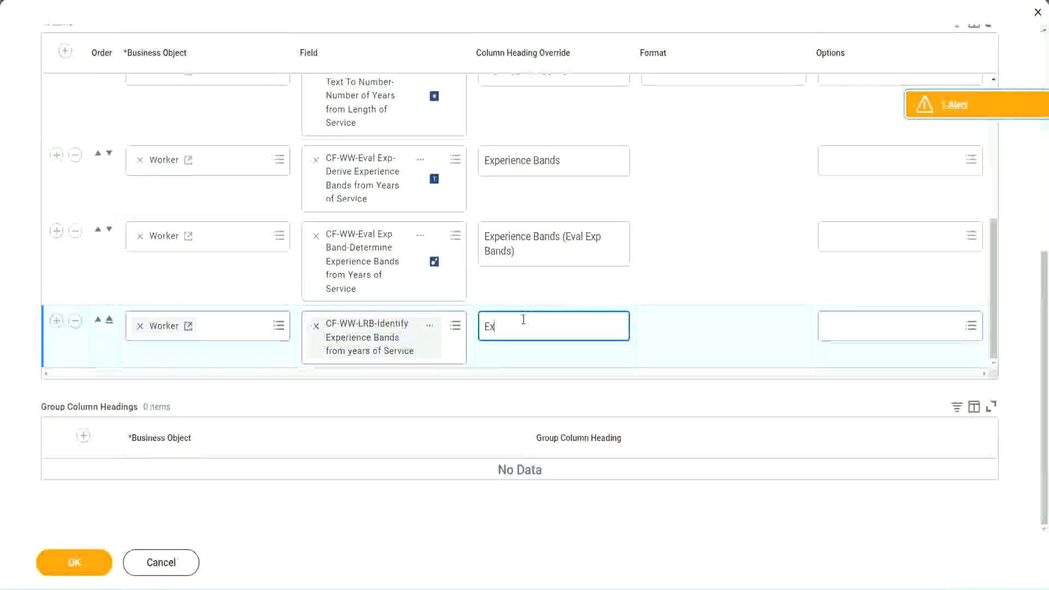
pyautogui.write('pernerice')
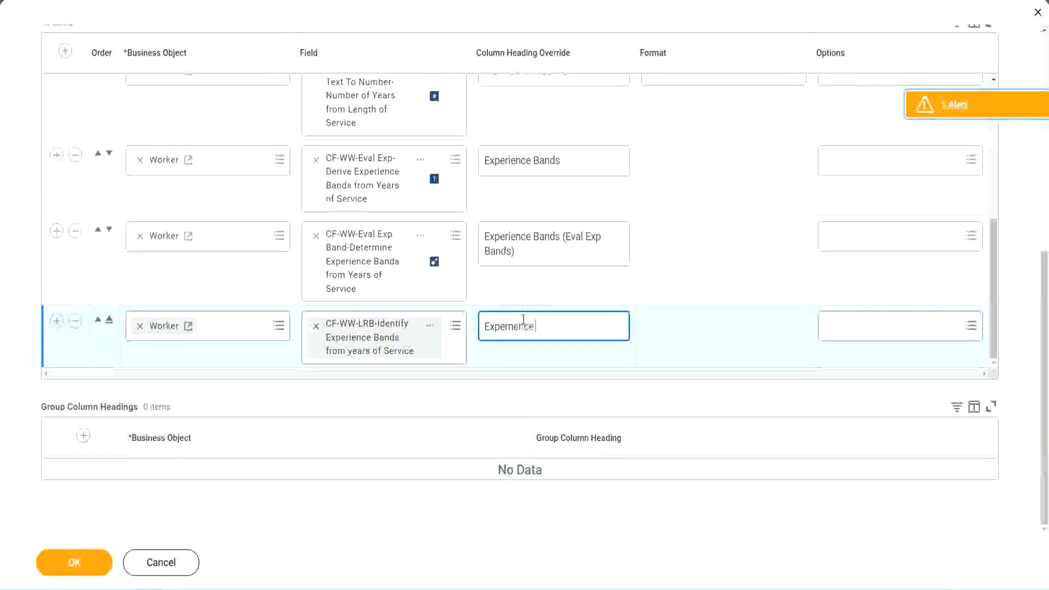
pyautogui.press('BackSpace')
pyautogui.press('BackSpace')
pyautogui.press('BackSpace')
pyautogui.press('BackSpace')
pyautogui.press('BackSpace')
pyautogui.press('BackSpace')
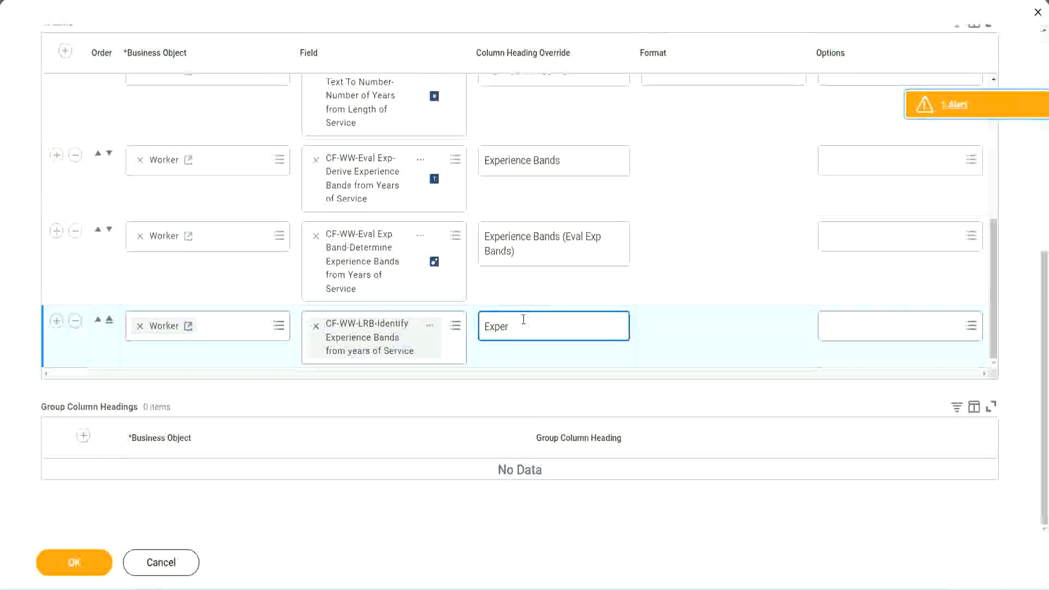
pyautogui.write('ience Bands')
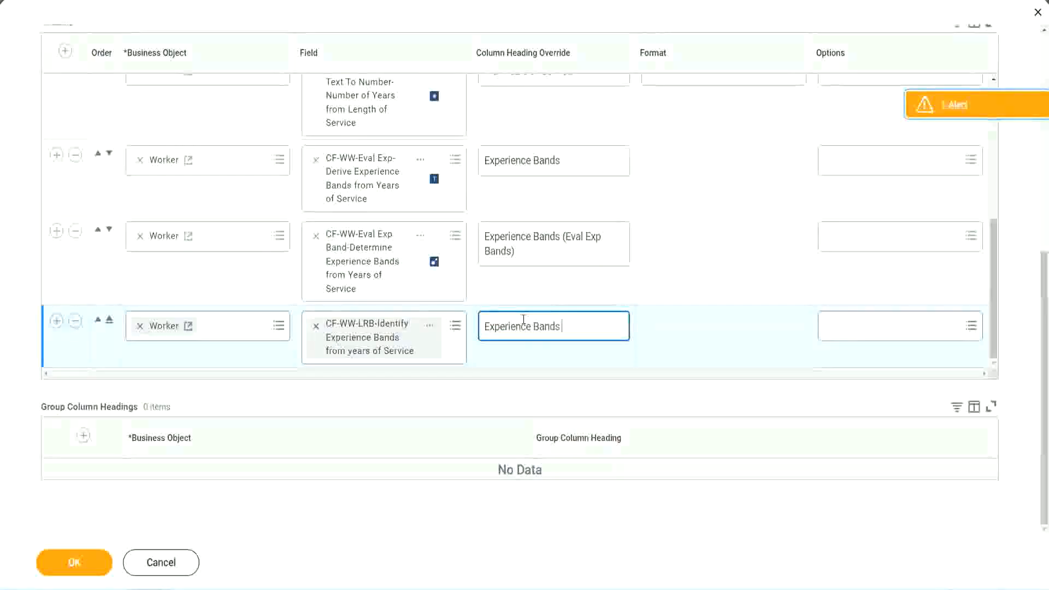
pyautogui.write(' (LRB)')
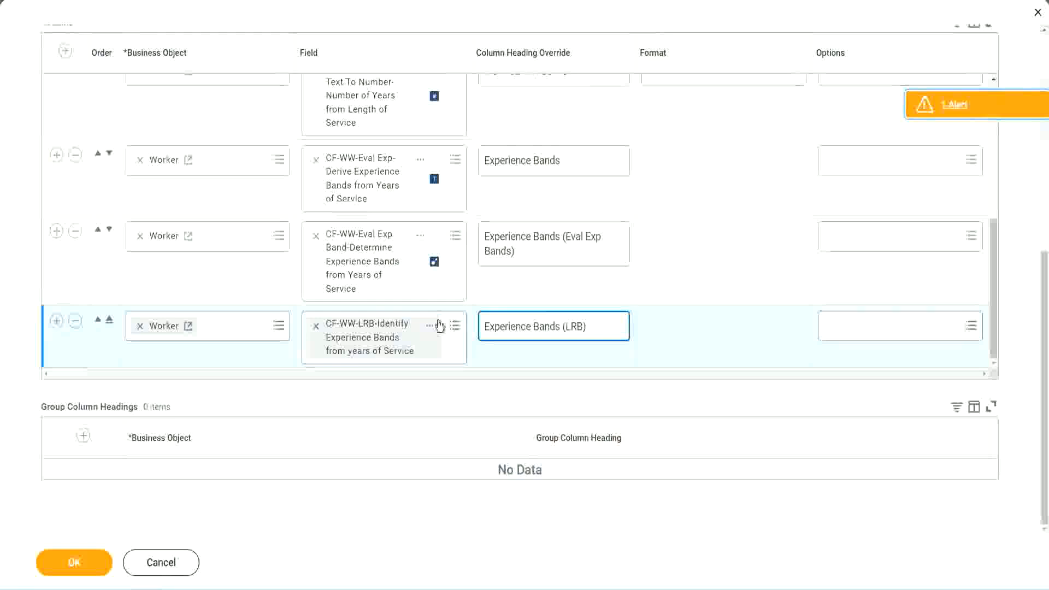
pyautogui.click(91, 572)
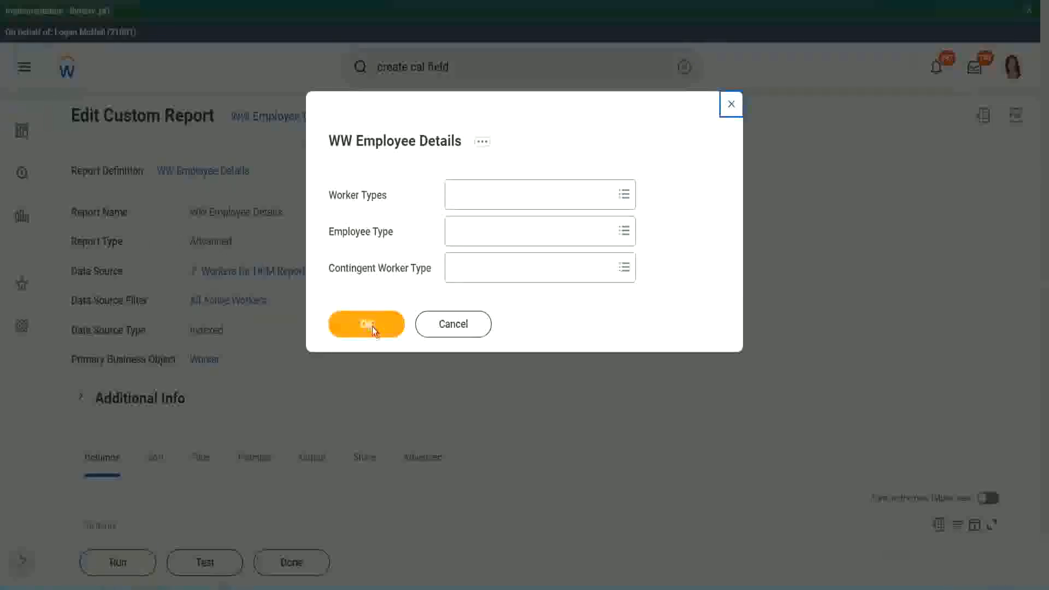
# Run WW Employee Details with the worker type prompts left blank and compare the three Experience Bands columns across the workers.
pyautogui.click(372, 327)
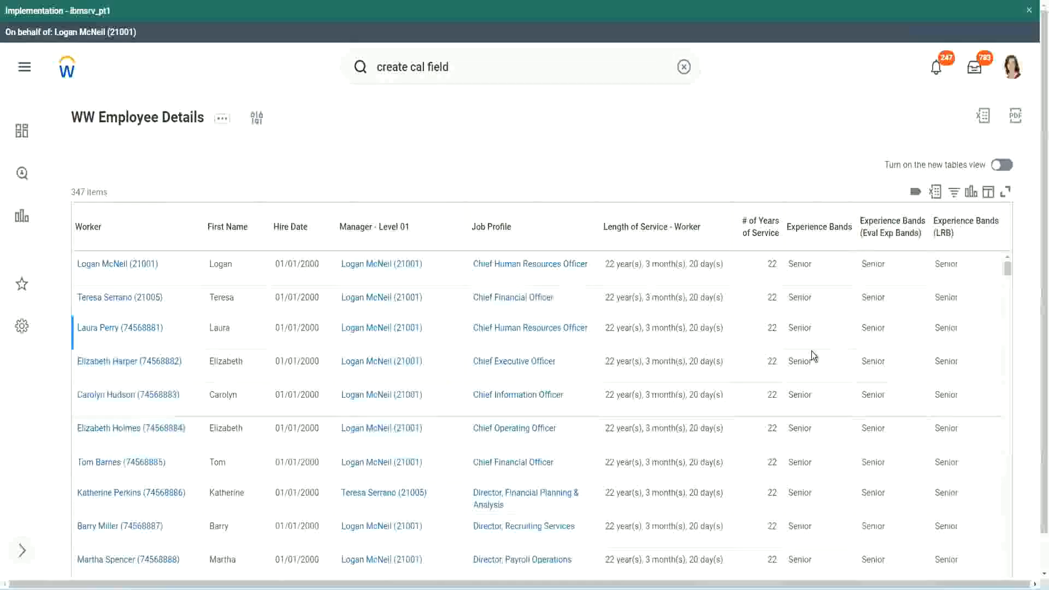
pyautogui.doubleClick(802, 265)
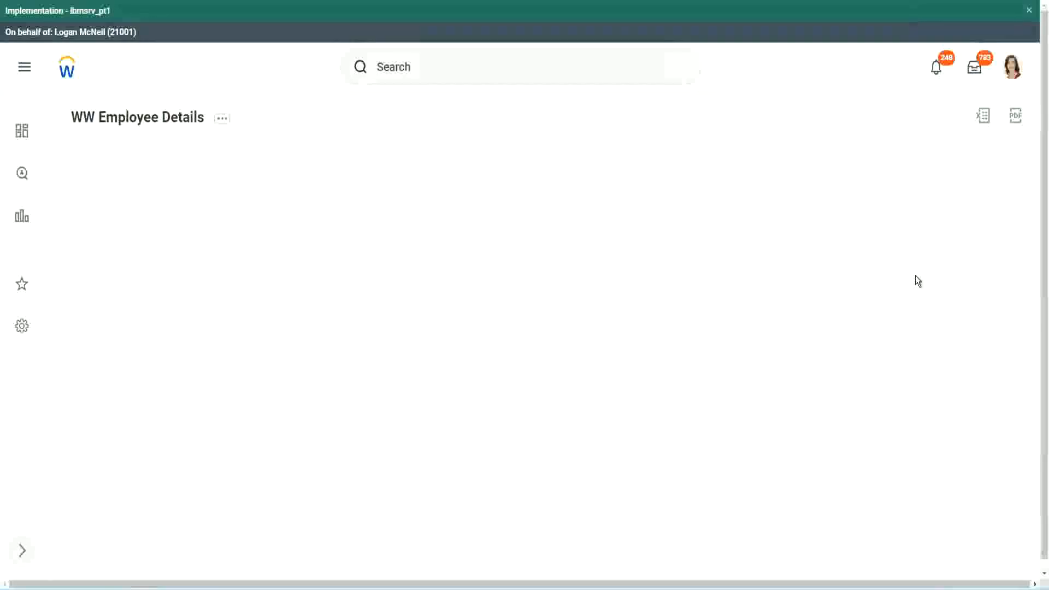
pyautogui.scroll(-15, 911, 306)
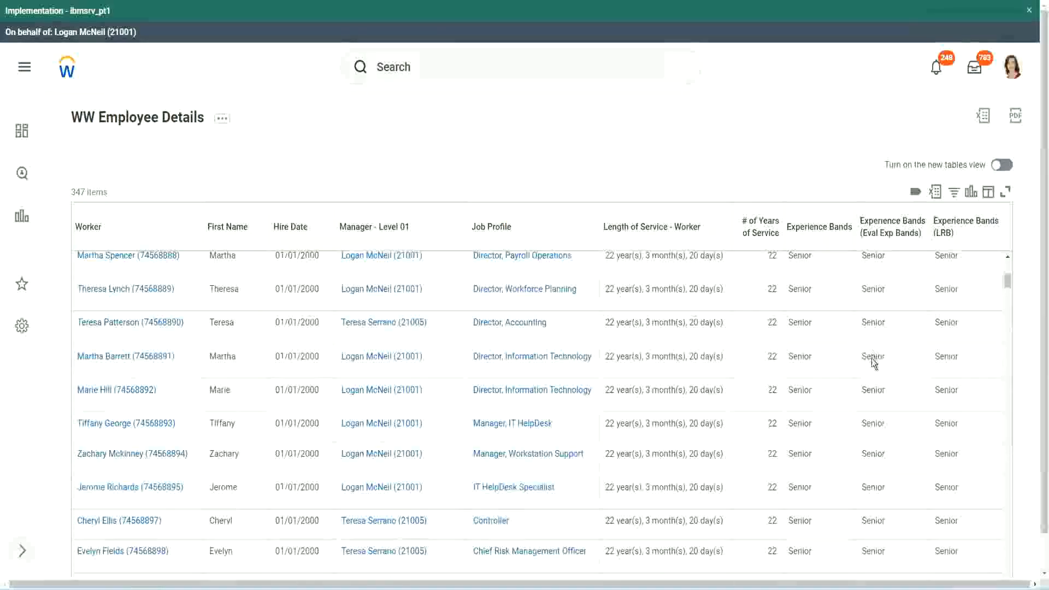
pyautogui.scroll(-3, 869, 373)
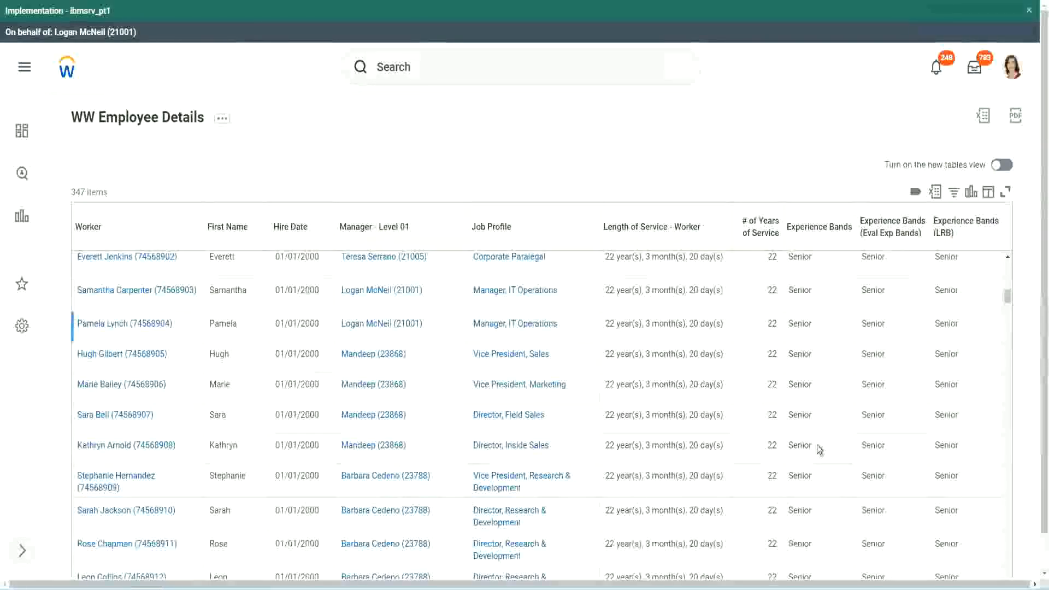
pyautogui.click(817, 445)
pyautogui.scroll(-3, 817, 486)
pyautogui.click(820, 388)
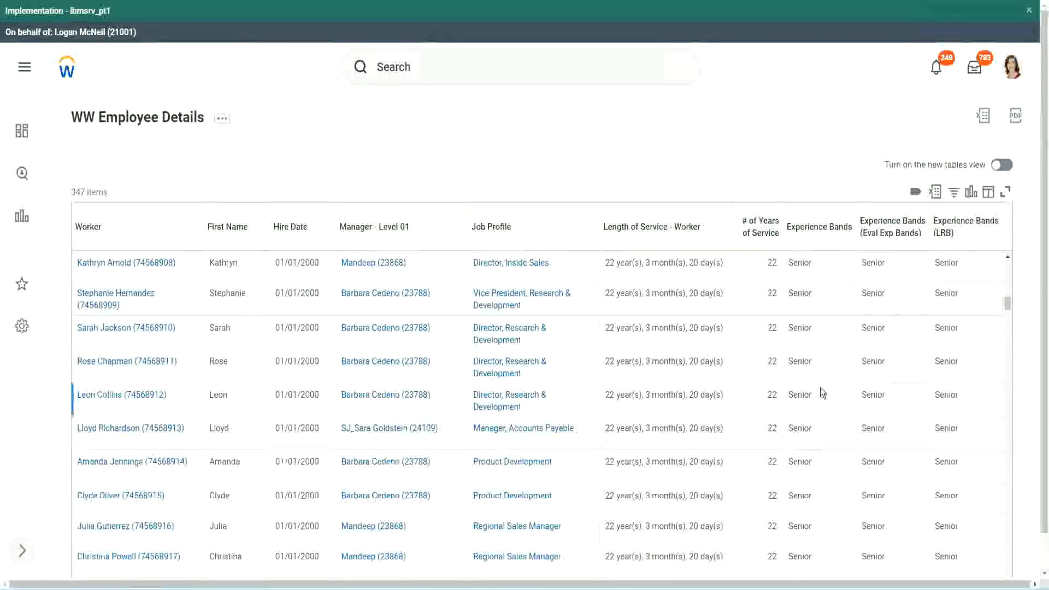
pyautogui.scroll(-1, 821, 388)
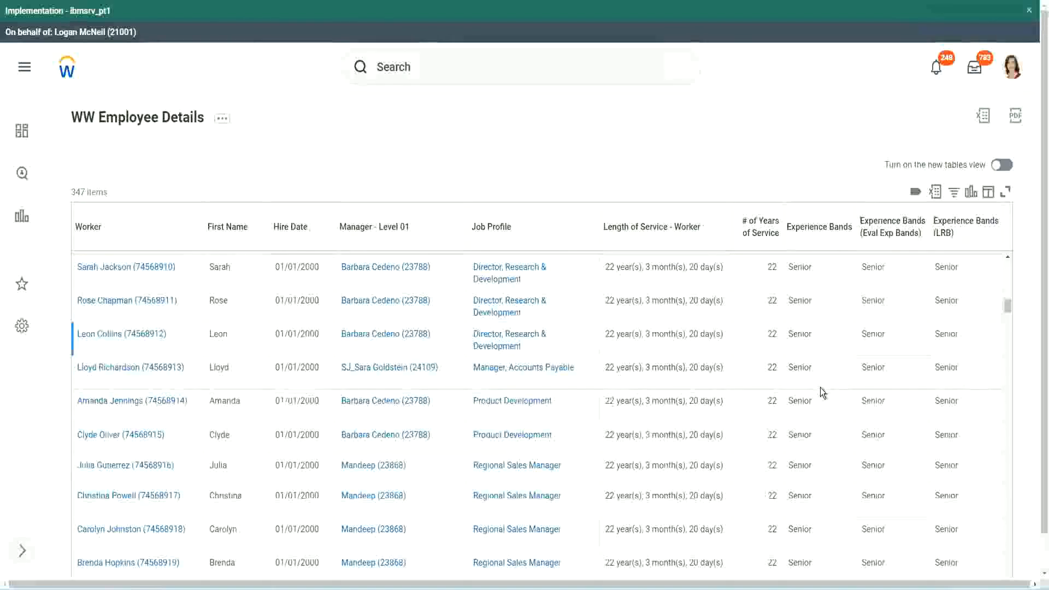